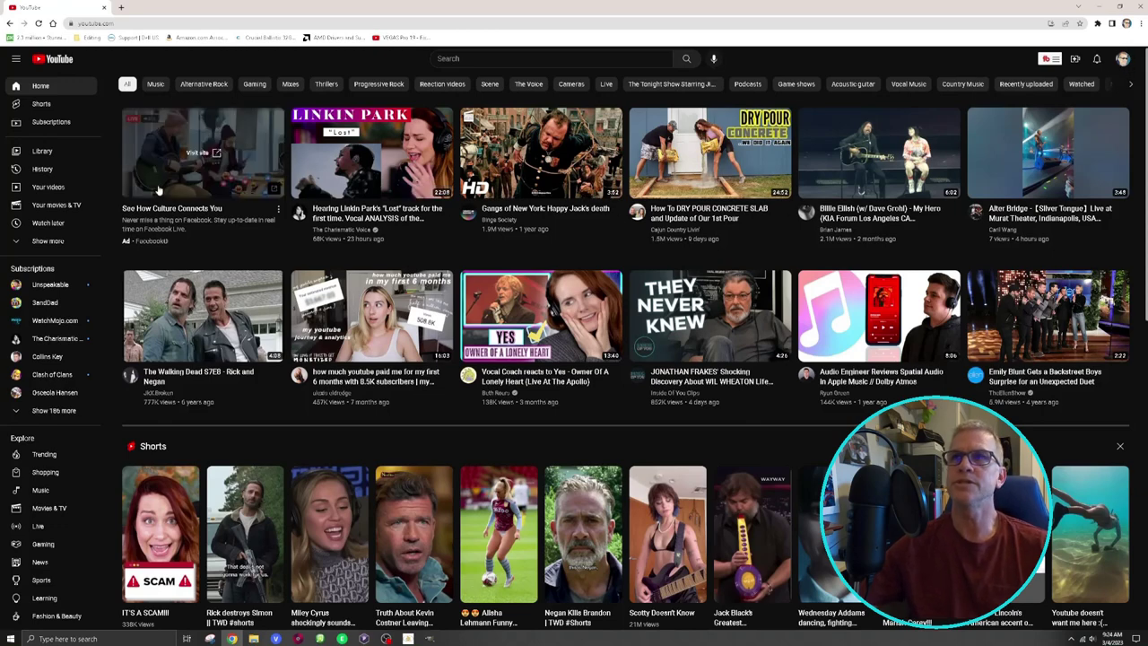
- Open YouTube Studio for the channel and bring up its list of video subtitles
{"action": "scroll", "coordinate": [83, 232], "scroll_direction": "down", "scroll_amount": 2}
{"action": "scroll", "coordinate": [83, 232], "scroll_direction": "down", "scroll_amount": 3}
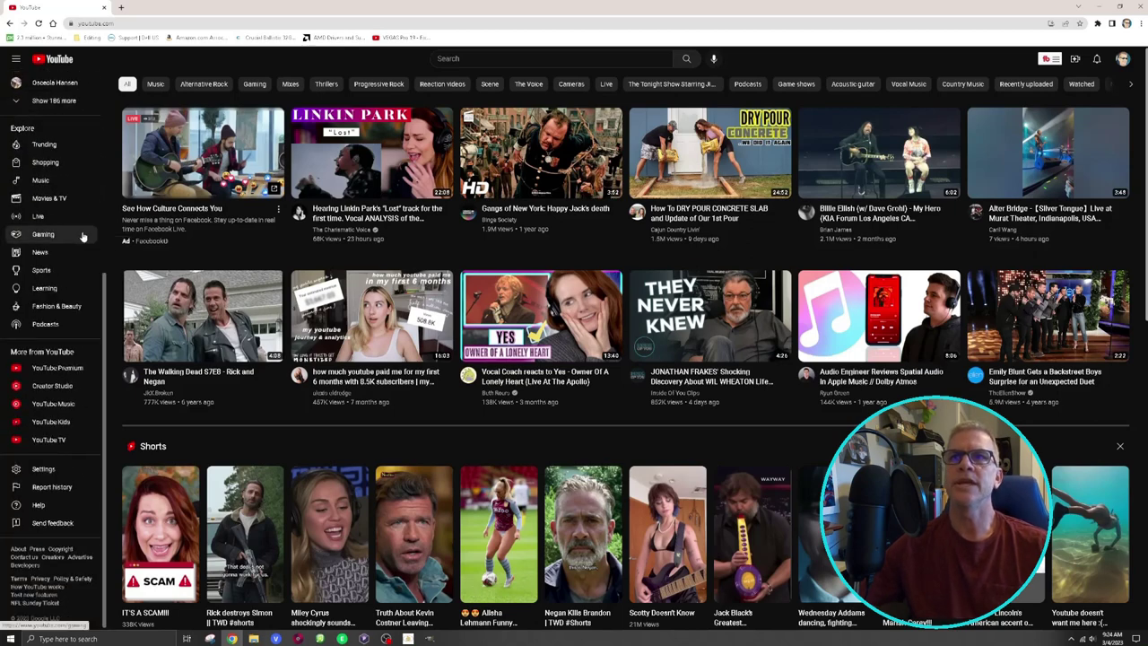
{"action": "left_click", "coordinate": [56, 387]}
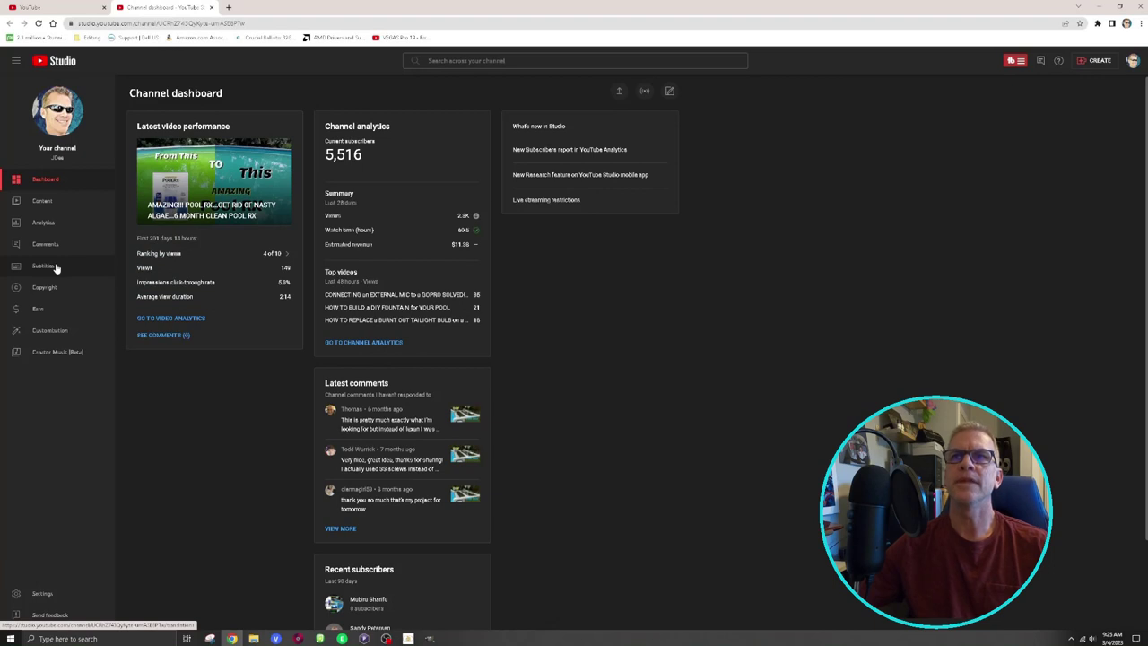
{"action": "left_click", "coordinate": [56, 267]}
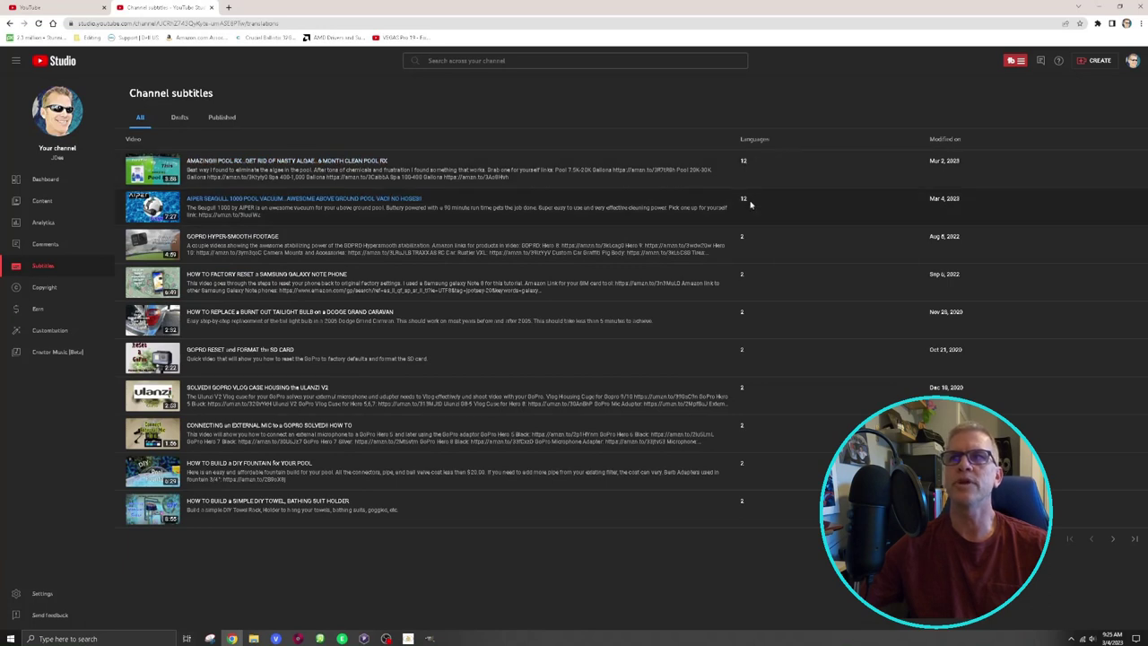
{"action": "left_click", "coordinate": [755, 206]}
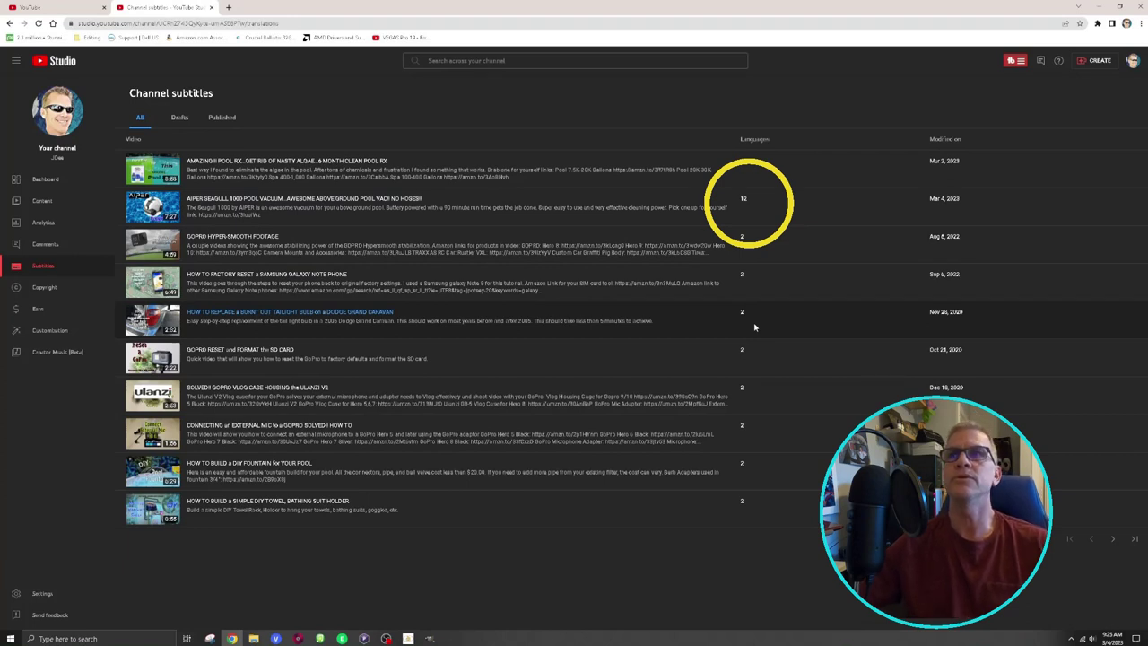
- Open the subtitles of the GOPRO HYPER-SMOOTH FOOTAGE video, duplicate the English (Automatic) track for editing, and review its text
{"action": "left_click", "coordinate": [271, 238]}
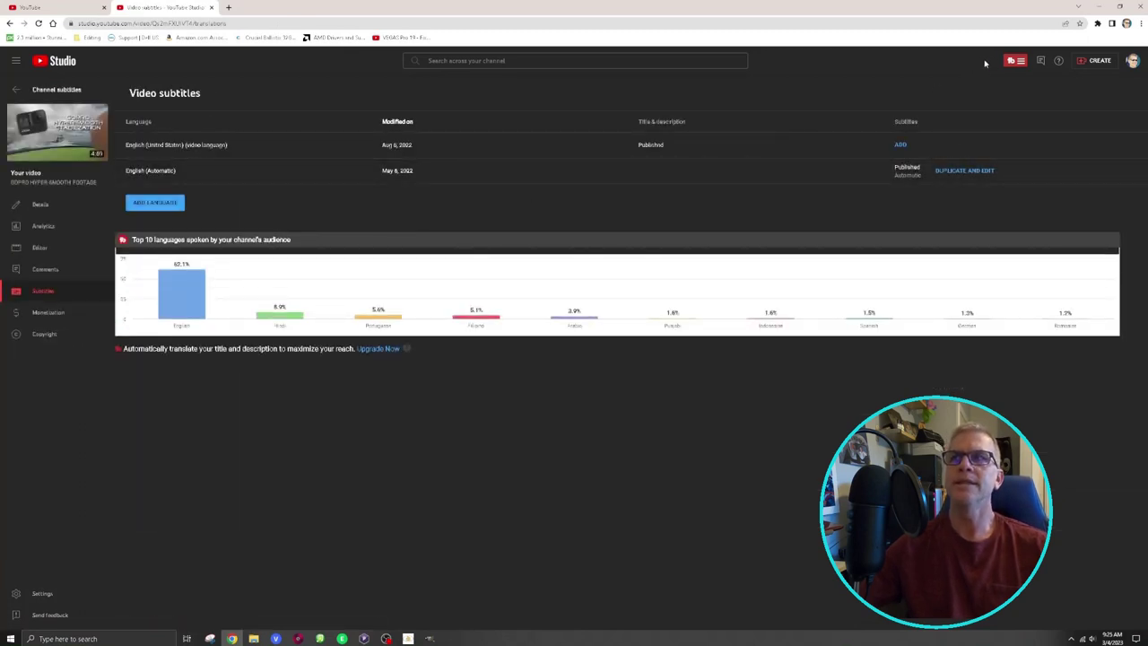
{"action": "mouse_move", "coordinate": [146, 299]}
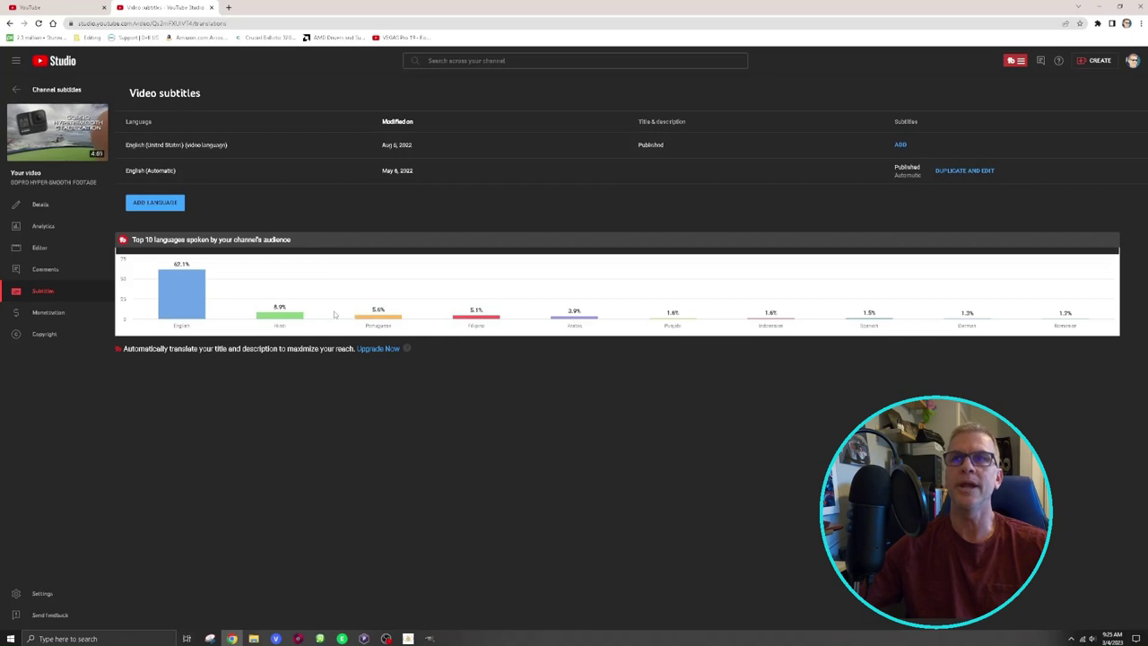
{"action": "left_click", "coordinate": [947, 173]}
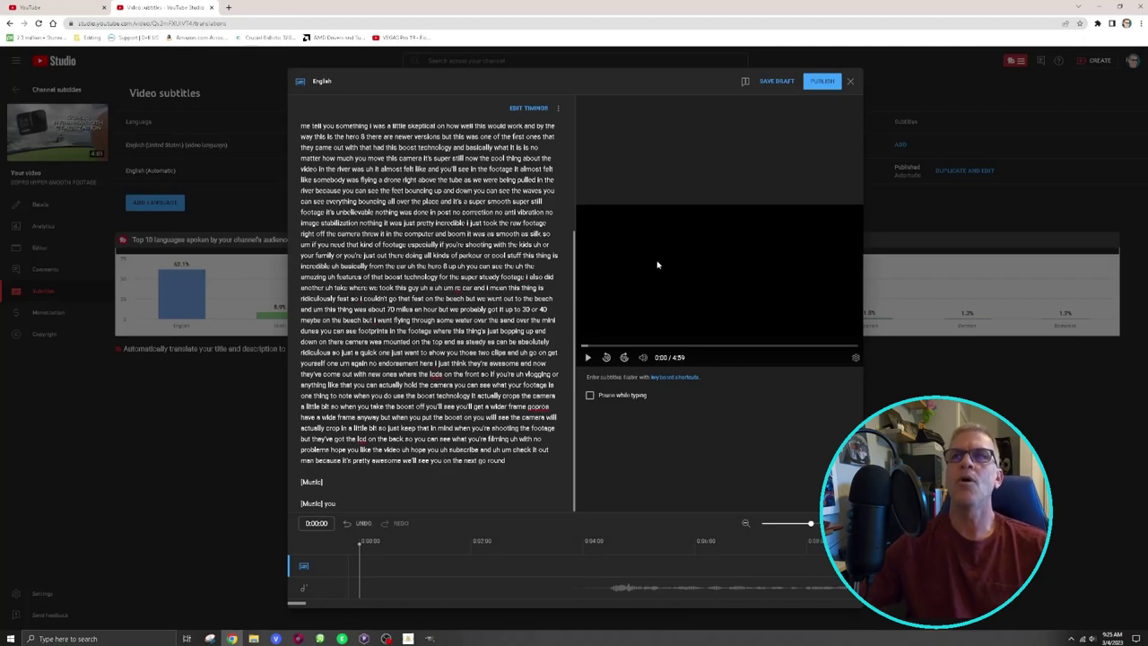
{"action": "left_click_drag", "start_coordinate": [577, 274], "coordinate": [569, 160]}
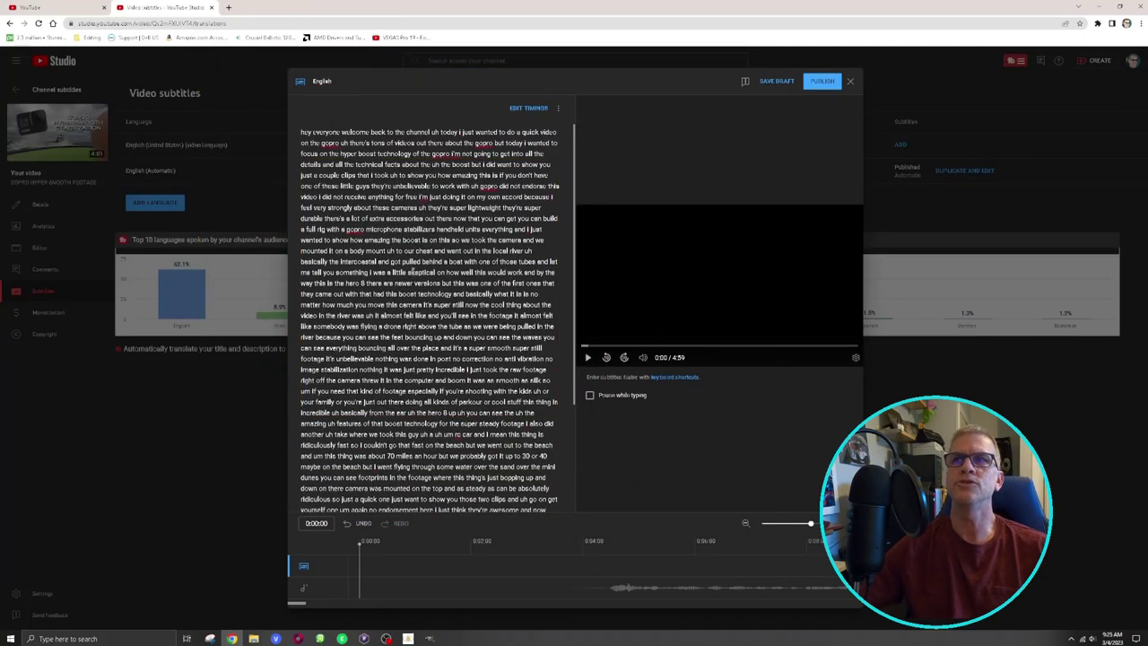
{"action": "scroll", "coordinate": [422, 353], "scroll_direction": "down", "scroll_amount": 3}
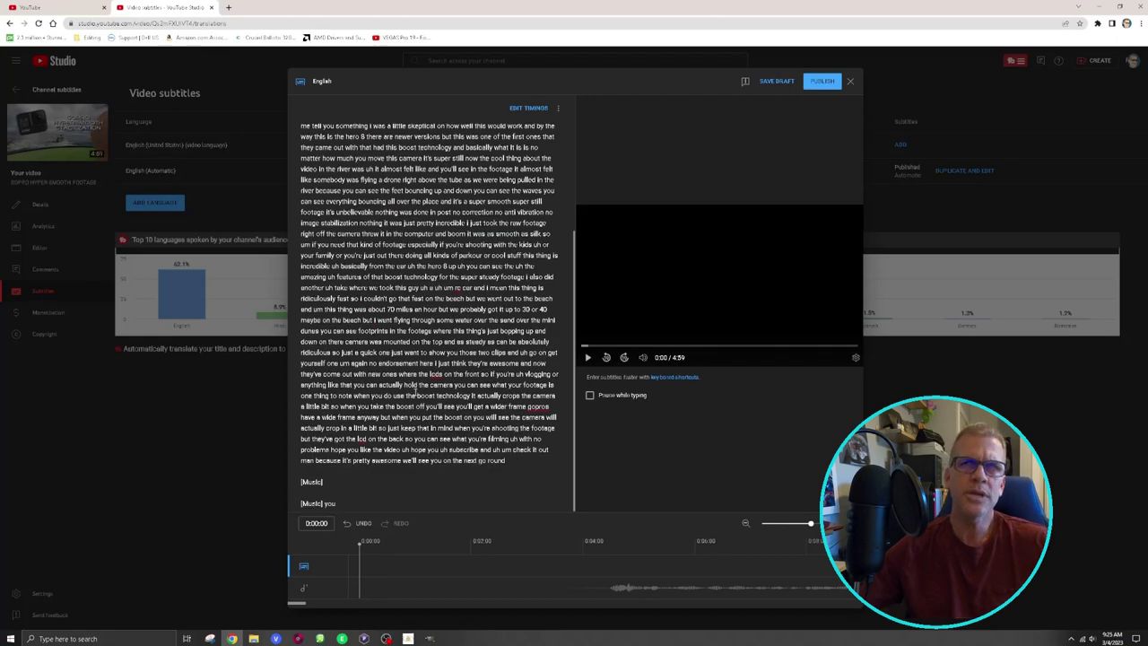
{"action": "scroll", "coordinate": [419, 384], "scroll_direction": "up", "scroll_amount": 3}
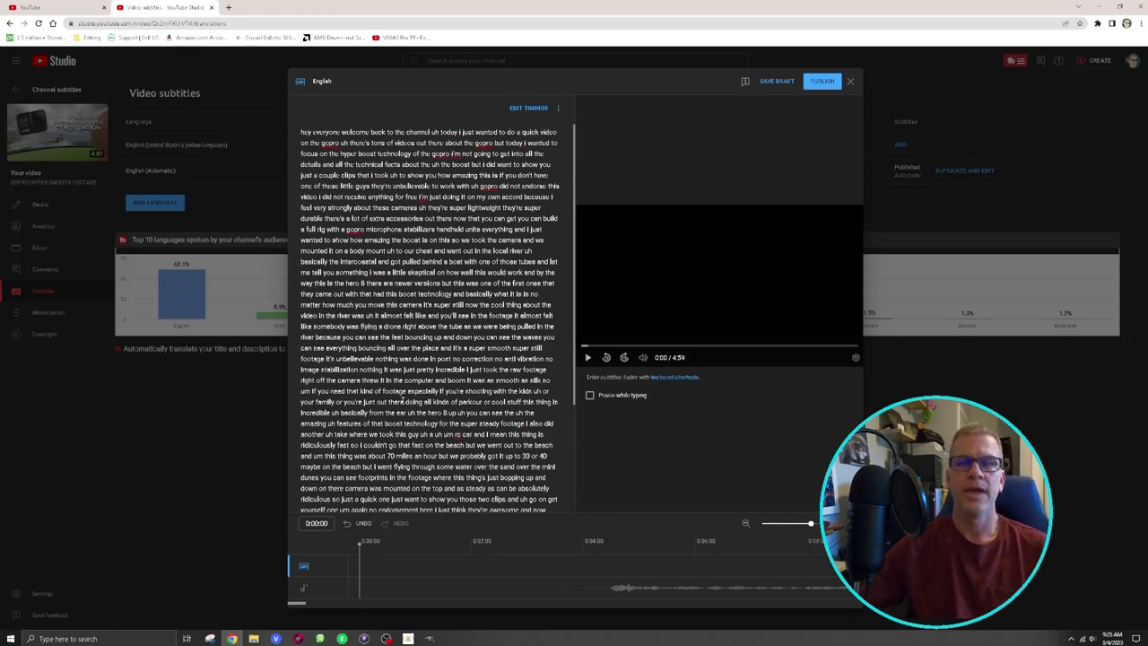
- Play about the first 10 seconds of the video to compare with the captions, adjust the system volume, and pause
{"action": "left_click", "coordinate": [588, 357]}
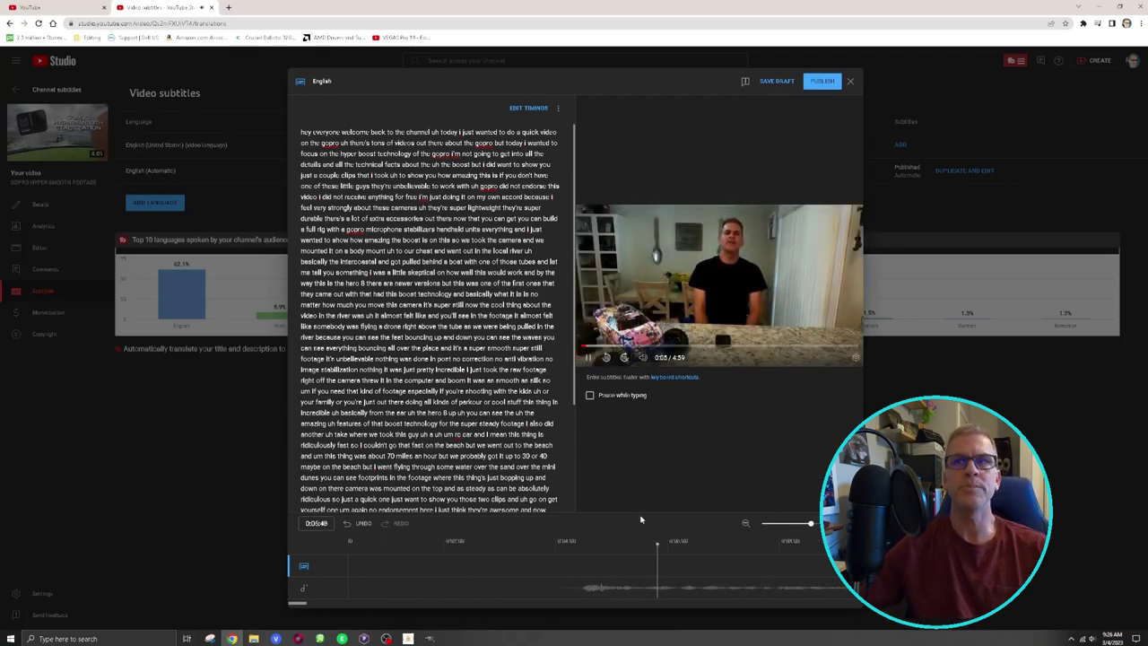
{"action": "key", "text": "XF86AudioLowerVolume"}
{"action": "key", "text": "XF86AudioRaiseVolume"}
{"action": "key", "text": "XF86AudioRaiseVolume"}
{"action": "key", "text": "XF86AudioRaiseVolume"}
{"action": "key", "text": "XF86AudioRaiseVolume"}
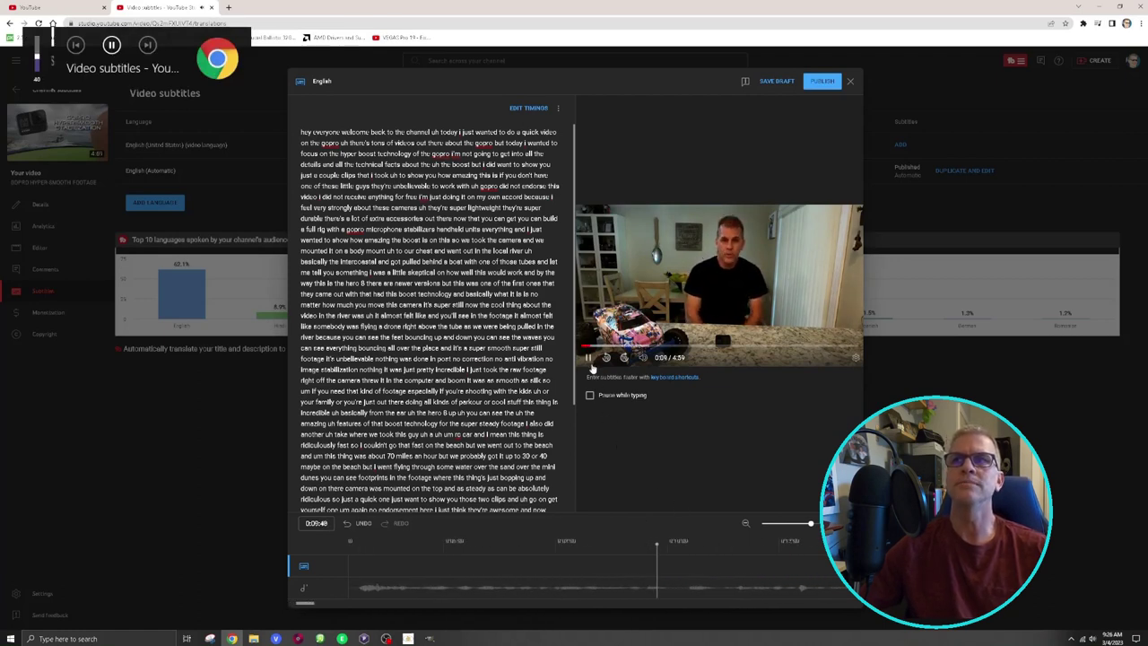
{"action": "left_click", "coordinate": [587, 358]}
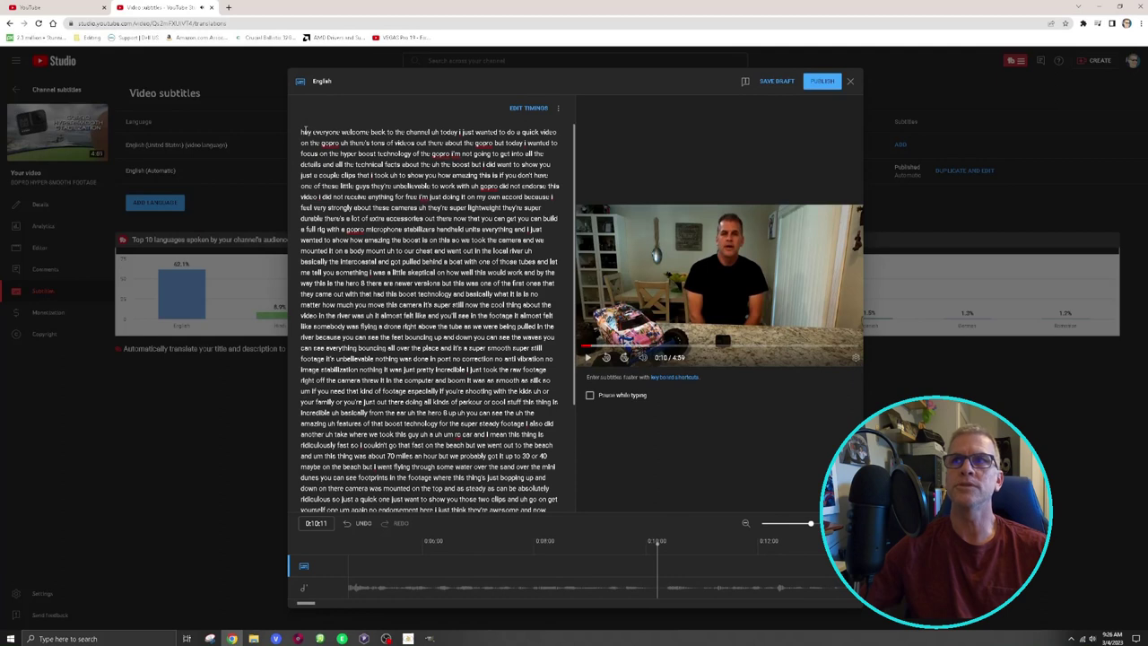
- Correct the opening caption text to read "Hey everyone welcome back to the channel. Today", removing the filler "uh"
{"action": "key", "text": "Delete"}
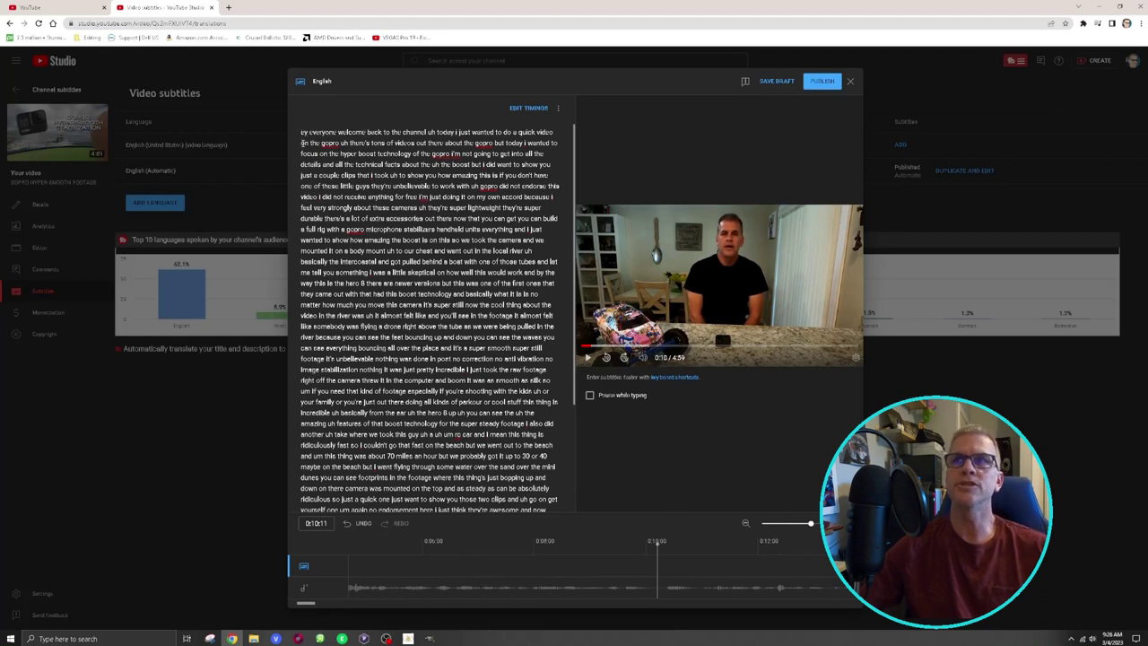
{"action": "type", "text": "H"}
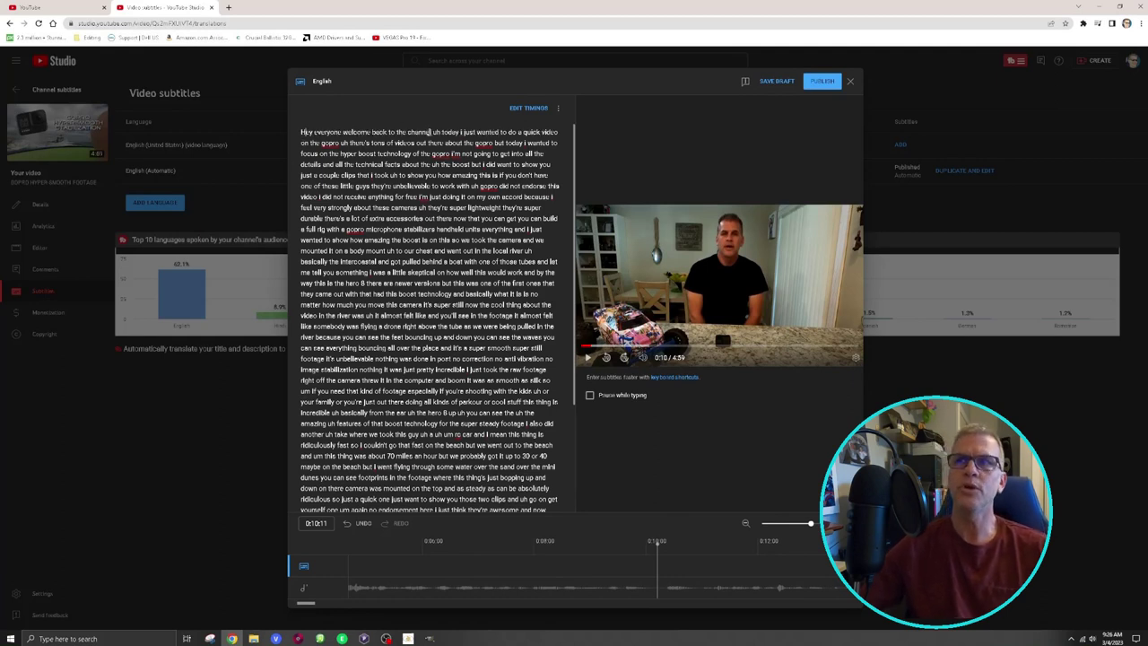
{"action": "left_click", "coordinate": [432, 133]}
{"action": "type", "text": ","}
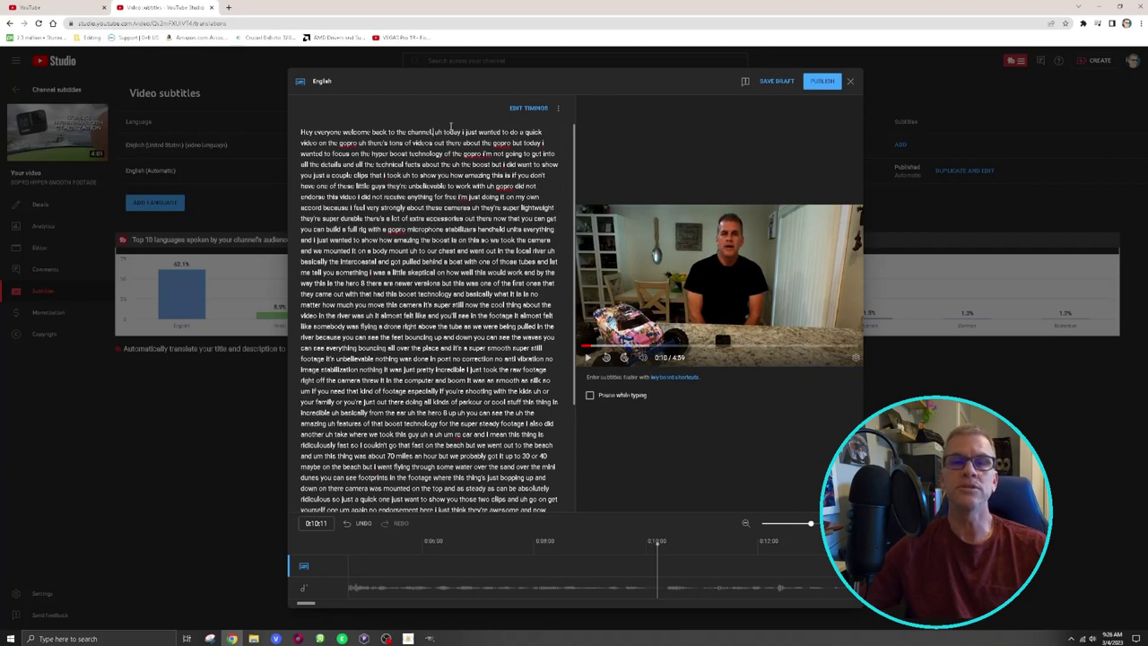
{"action": "key", "text": "Delete"}
{"action": "key", "text": "Delete"}
{"action": "key", "text": "Delete"}
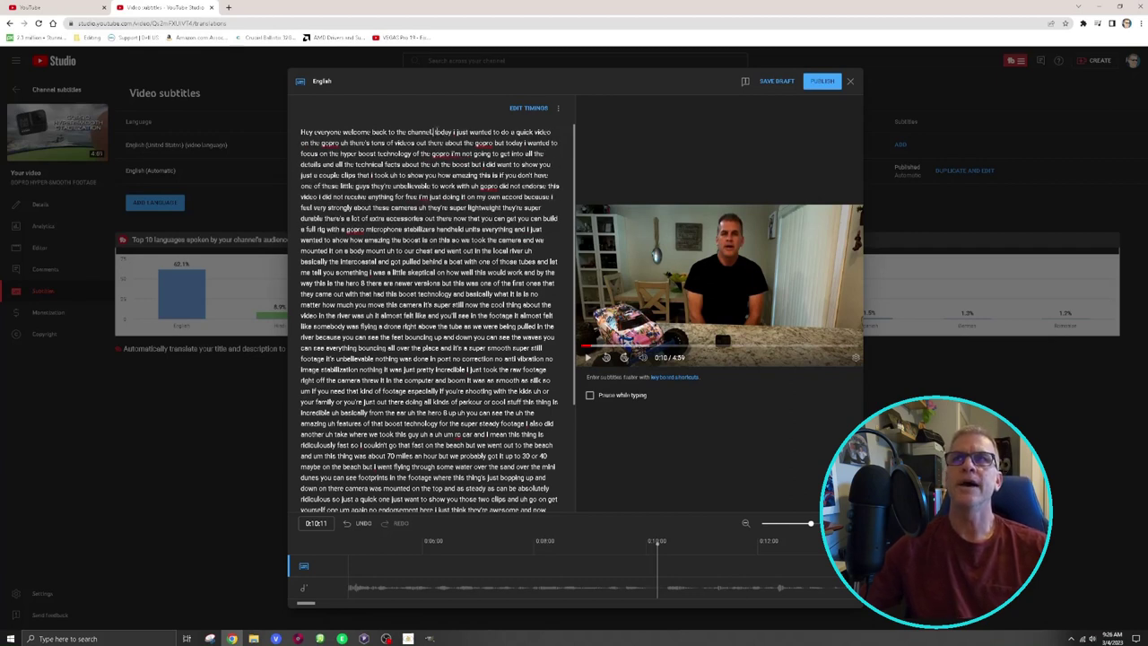
{"action": "key", "text": "BackSpace"}
{"action": "type", "text": "."}
{"action": "key", "text": "Right"}
{"action": "key", "text": "Delete"}
{"action": "type", "text": "T"}
- Change the first "gopro" to "GoPro", remove the following "uh", end the sentence with a period, and capitalize "There's"
{"action": "left_click", "coordinate": [323, 142]}
{"action": "key", "text": "Delete"}
{"action": "type", "text": "G"}
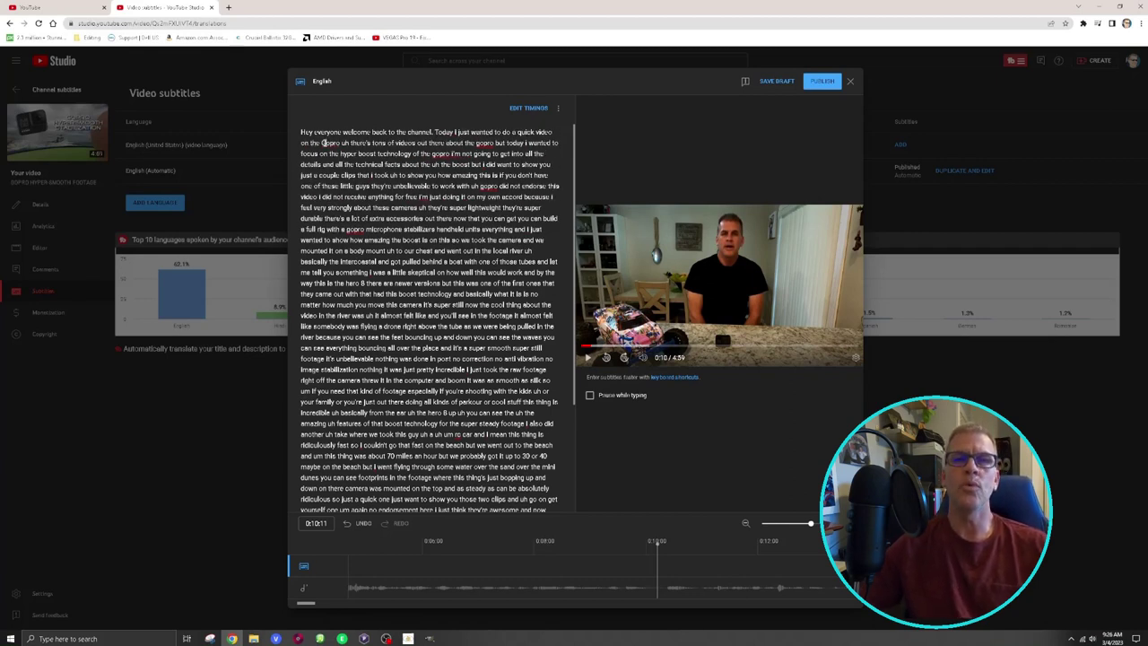
{"action": "key", "text": "Right"}
{"action": "key", "text": "Right"}
{"action": "key", "text": "Delete"}
{"action": "type", "text": "P"}
{"action": "key", "text": "Right"}
{"action": "key", "text": "Right"}
{"action": "key", "text": "Delete"}
{"action": "key", "text": "Delete"}
{"action": "key", "text": "Delete"}
{"action": "type", "text": "."}
{"action": "key", "text": "Right"}
{"action": "key", "text": "Delete"}
{"action": "type", "text": "T"}
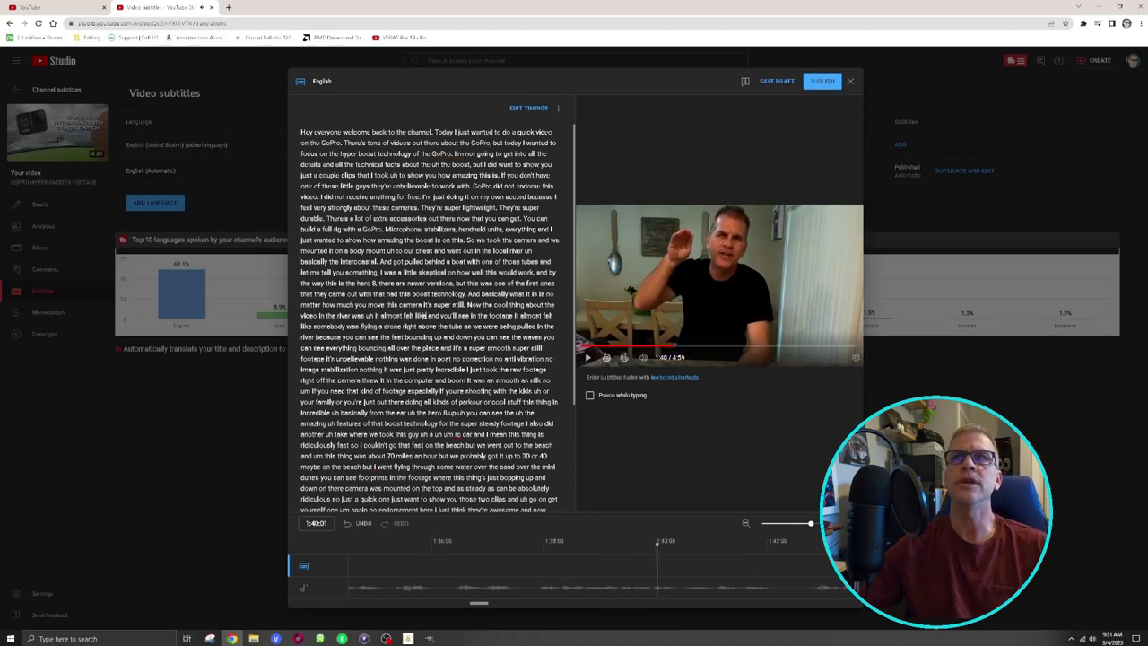
- Add commas after "it almost felt like", "you'll see in the footage" and "flying a drone" in the captions
{"action": "type", "text": ","}
{"action": "left_click", "coordinate": [529, 315]}
{"action": "type", "text": ","}
{"action": "left_click", "coordinate": [402, 326]}
{"action": "type", "text": ","}
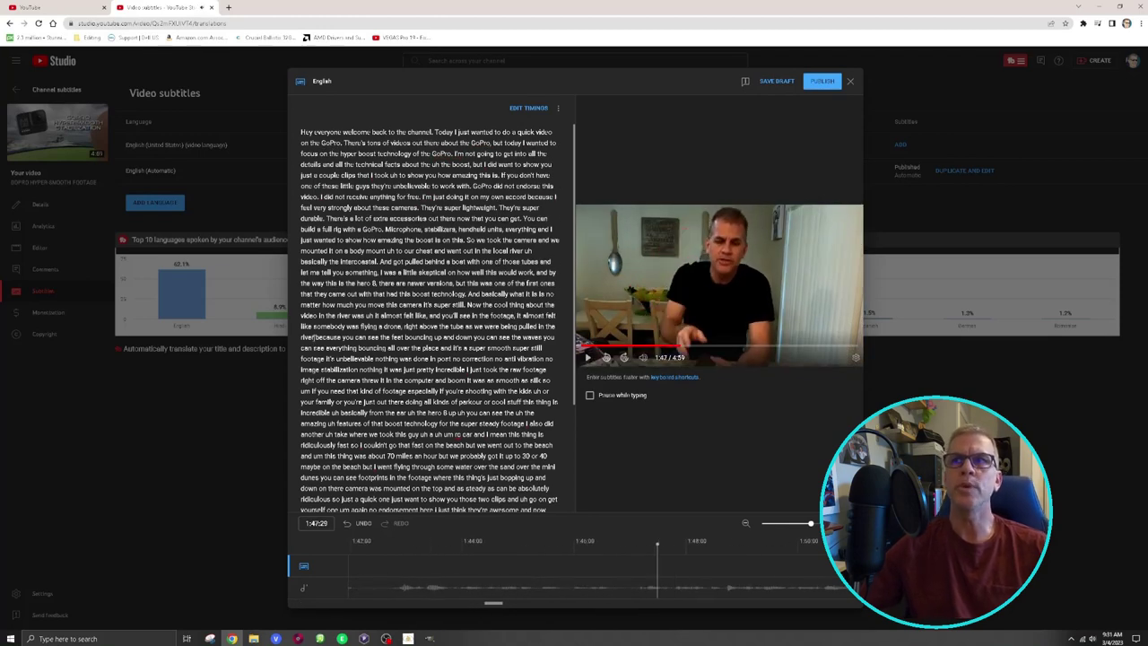
- End the caption sentence after "pulled in the river" with a period and capitalize "Because"
{"action": "left_click", "coordinate": [324, 337]}
{"action": "type", "text": ". B"}
{"action": "key", "text": "Delete"}
{"action": "key", "text": "Delete"}
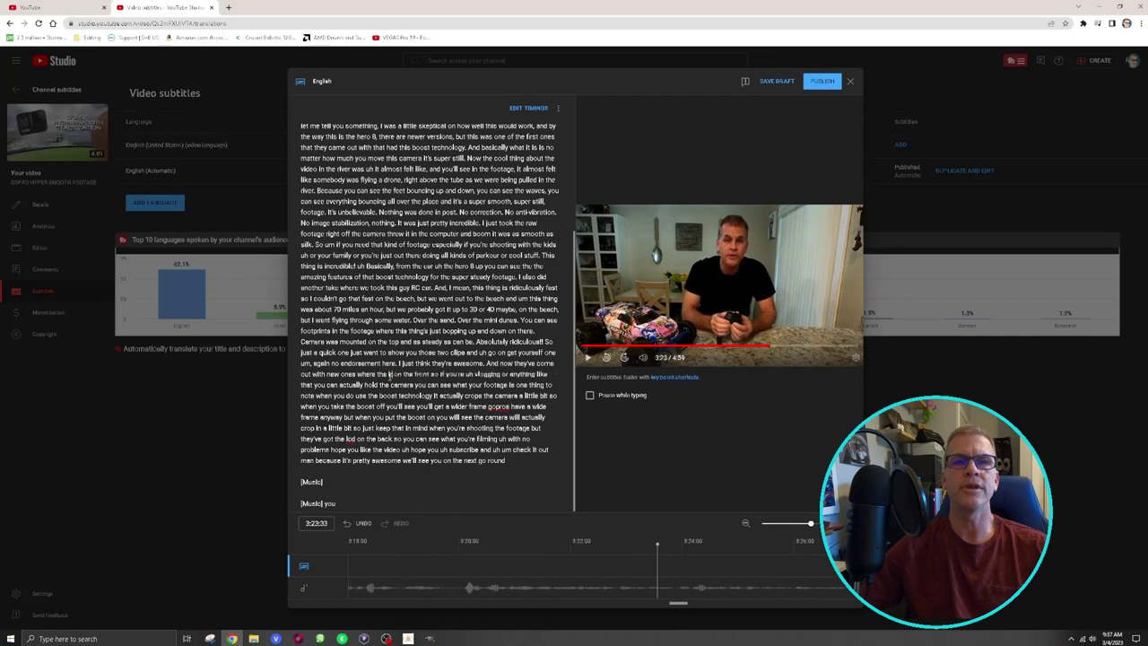
- End the sentence after "it's pretty awesome" with a period, capitalize "We'll", and publish the English subtitles
{"action": "type", "text": ". W"}
{"action": "key", "text": "Delete"}
{"action": "key", "text": "Delete"}
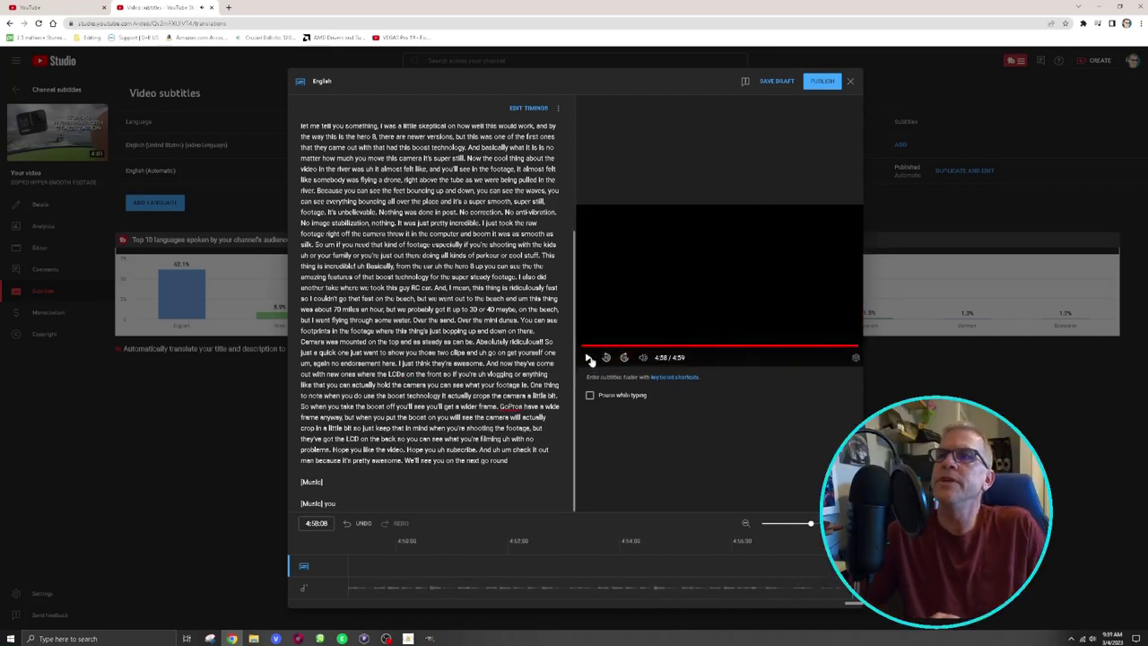
{"action": "left_click", "coordinate": [821, 82]}
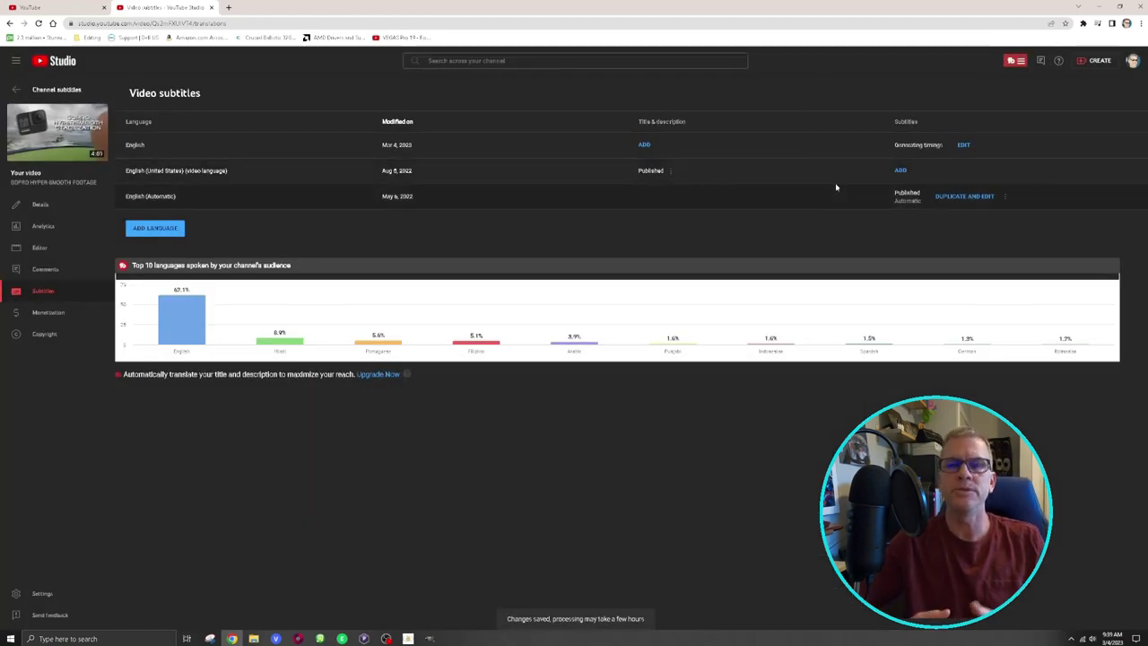
- Add Hindi and Portuguese to the video's subtitle languages
{"action": "left_click", "coordinate": [154, 229]}
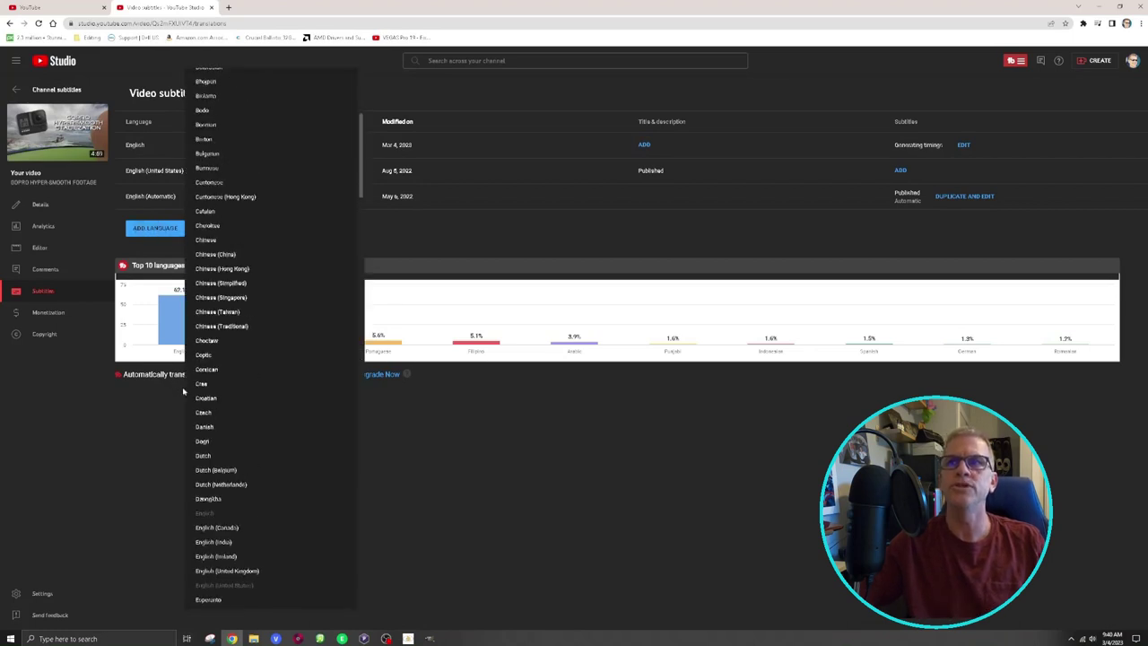
{"action": "scroll", "coordinate": [235, 431], "scroll_direction": "down", "scroll_amount": 5}
{"action": "scroll", "coordinate": [270, 435], "scroll_direction": "down", "scroll_amount": 4}
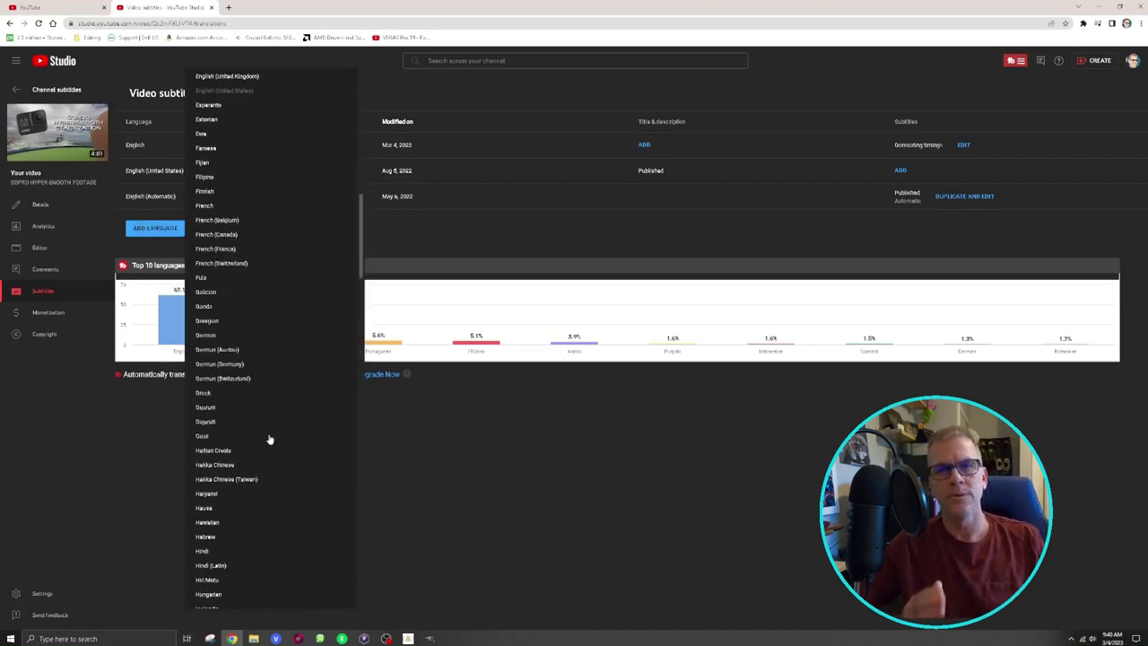
{"action": "left_click", "coordinate": [200, 371]}
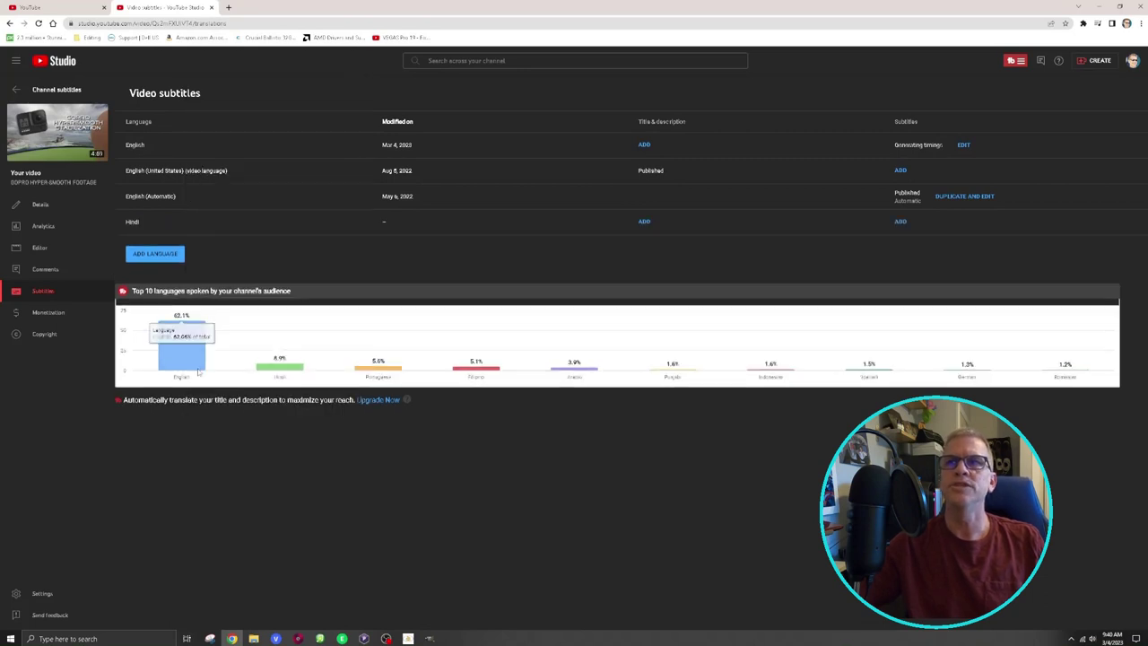
{"action": "left_click", "coordinate": [161, 254]}
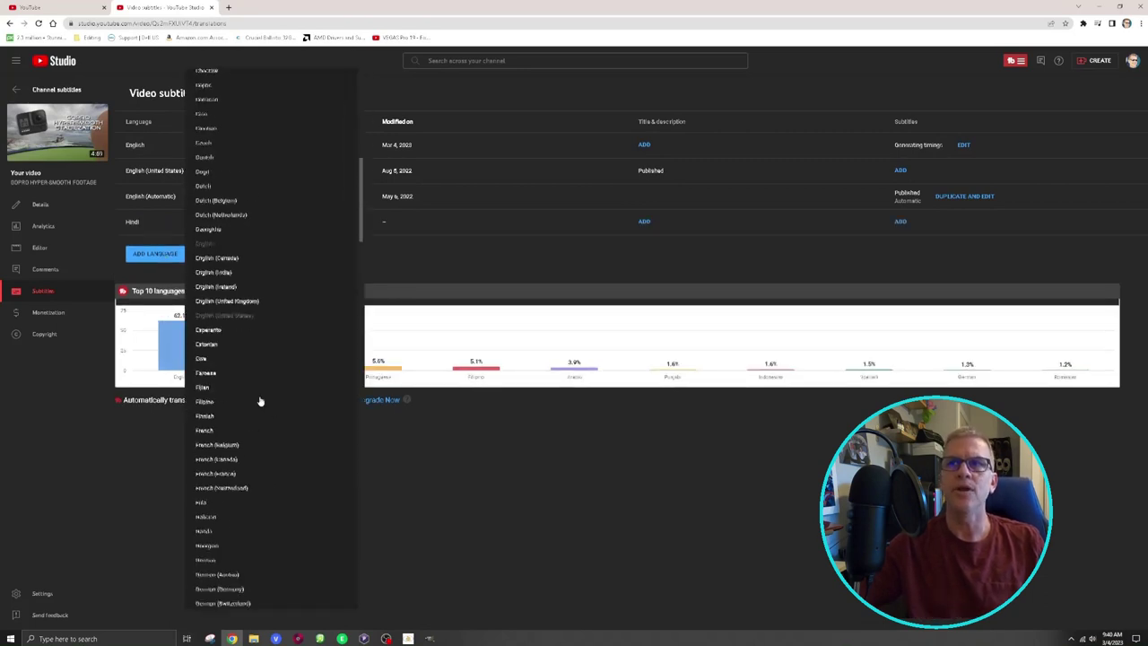
{"action": "scroll", "coordinate": [235, 403], "scroll_direction": "down", "scroll_amount": 10}
{"action": "left_click", "coordinate": [225, 376]}
- Add Filipino and Arabic to the video's subtitle languages
{"action": "left_click", "coordinate": [155, 279]}
{"action": "scroll", "coordinate": [258, 373], "scroll_direction": "down", "scroll_amount": 3}
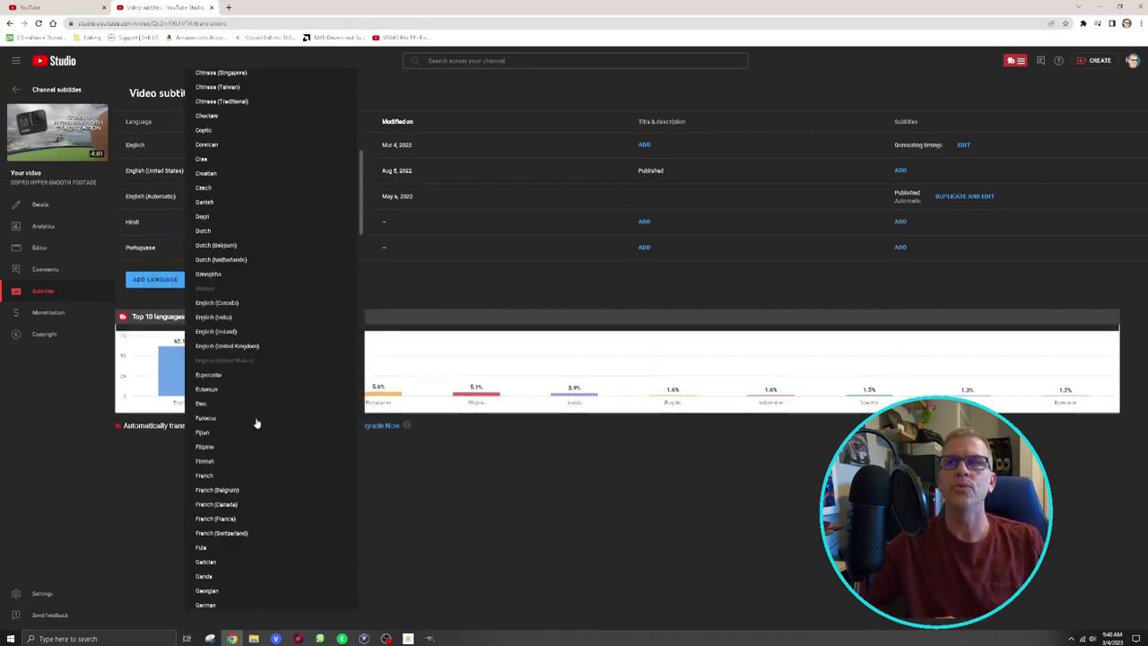
{"action": "left_click", "coordinate": [257, 423]}
{"action": "left_click", "coordinate": [155, 304]}
{"action": "left_click", "coordinate": [218, 192]}
- Add Punjabi and Indonesian to the video's subtitle languages
{"action": "left_click", "coordinate": [156, 330]}
{"action": "scroll", "coordinate": [244, 332], "scroll_direction": "down", "scroll_amount": 10}
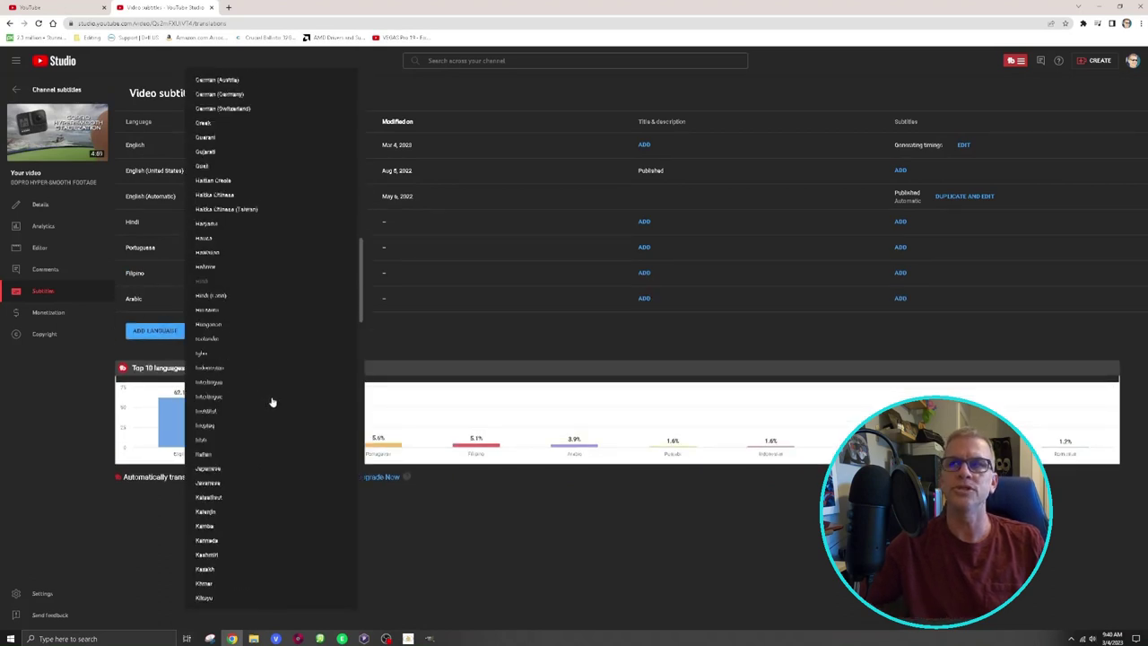
{"action": "left_click", "coordinate": [272, 403]}
{"action": "left_click", "coordinate": [155, 356]}
{"action": "scroll", "coordinate": [296, 340], "scroll_direction": "down", "scroll_amount": 5}
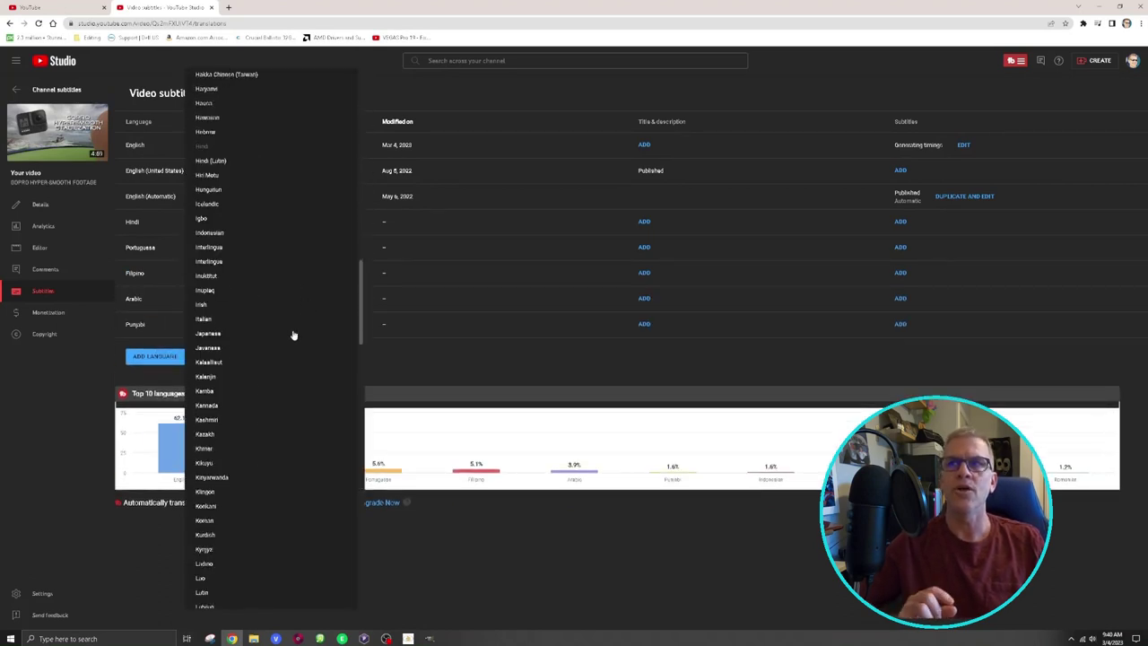
{"action": "left_click", "coordinate": [292, 332]}
- Add Spanish and German to the video's subtitle languages
{"action": "left_click", "coordinate": [155, 382]}
{"action": "scroll", "coordinate": [363, 339], "scroll_direction": "down", "scroll_amount": 10}
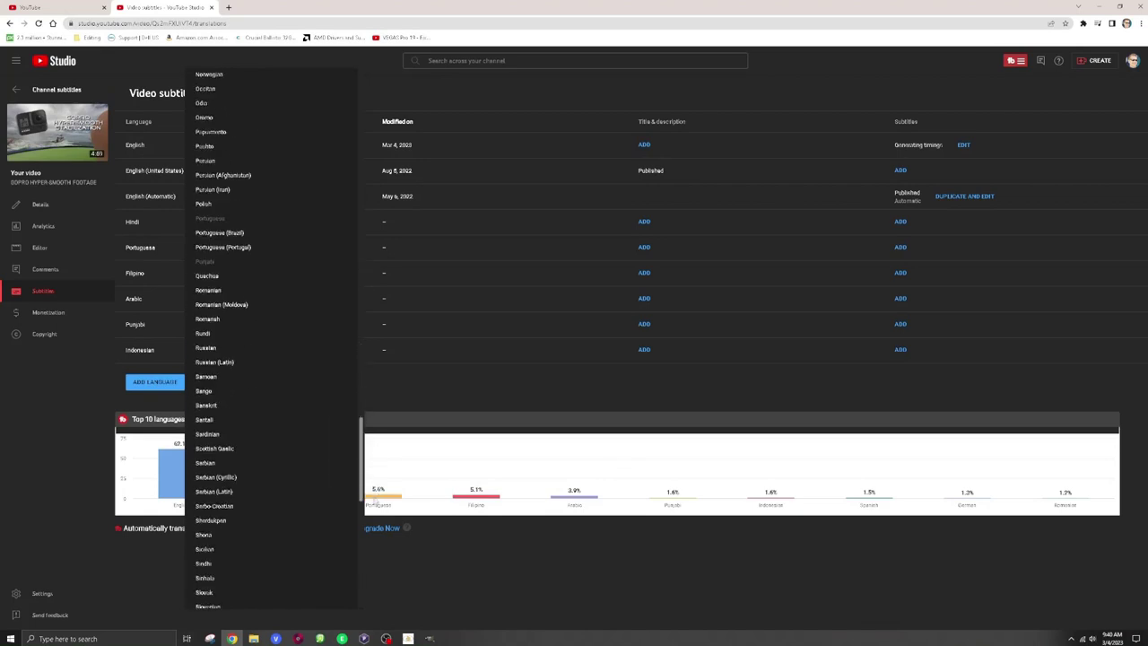
{"action": "left_click", "coordinate": [206, 397]}
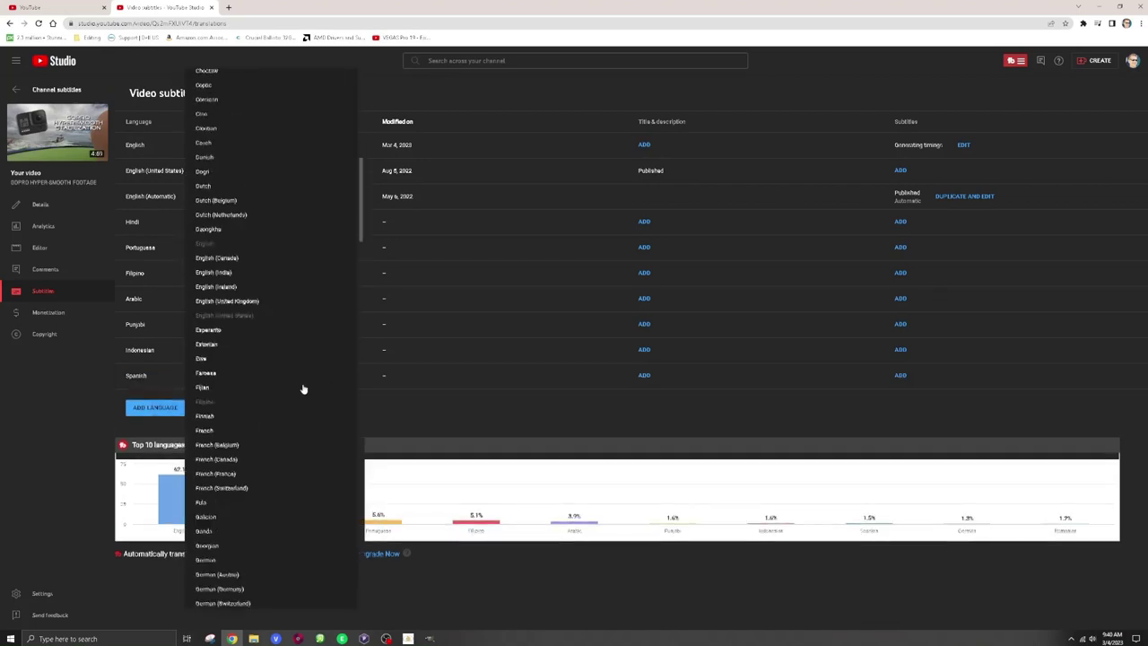
{"action": "scroll", "coordinate": [287, 413], "scroll_direction": "down", "scroll_amount": 1}
{"action": "left_click", "coordinate": [269, 441]}
- Add Romanian to the video's subtitle languages
{"action": "left_click", "coordinate": [154, 432]}
{"action": "scroll", "coordinate": [293, 392], "scroll_direction": "down", "scroll_amount": 5}
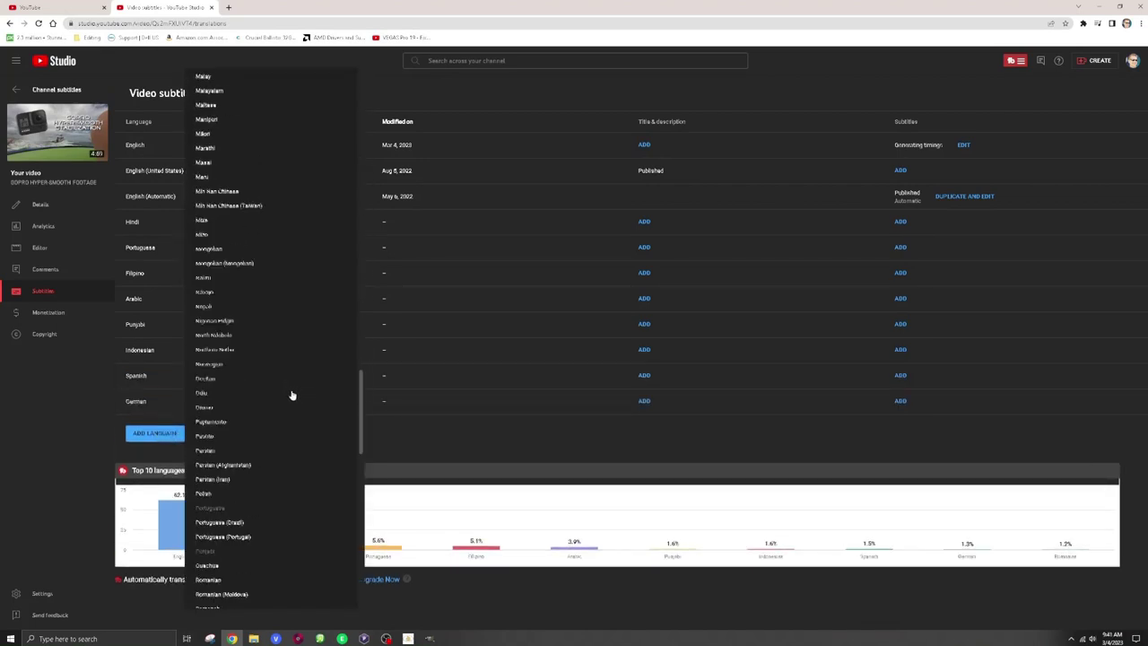
{"action": "scroll", "coordinate": [292, 395], "scroll_direction": "down", "scroll_amount": 3}
{"action": "left_click", "coordinate": [235, 326]}
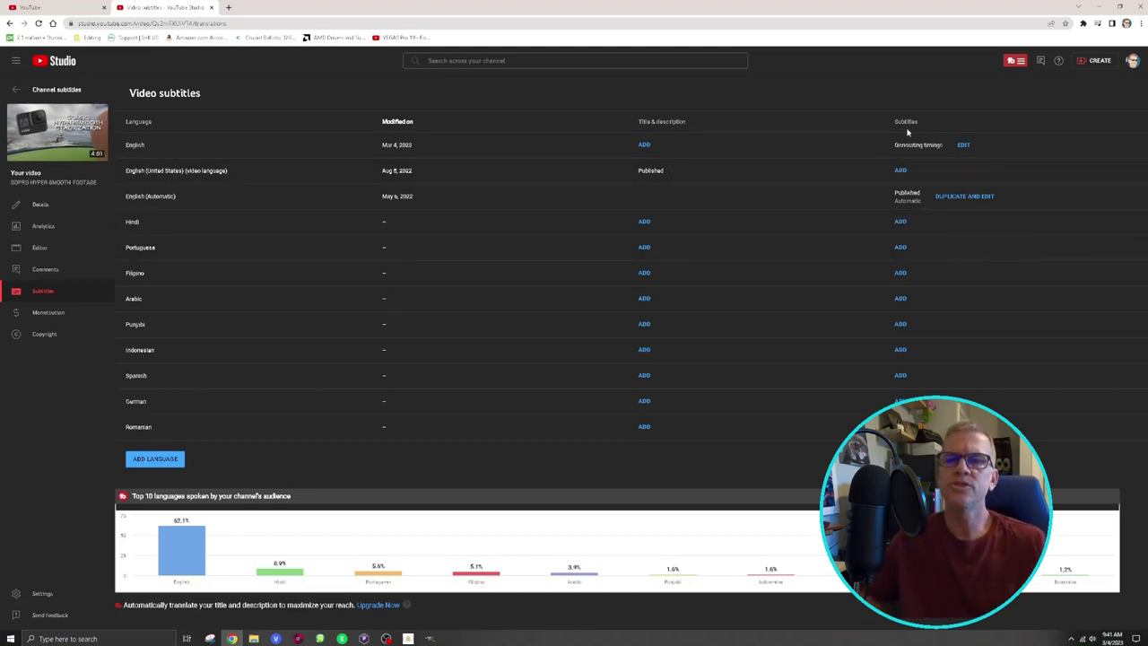
- Auto-translate the captions into Hindi and Portuguese and publish both subtitle tracks
{"action": "left_click", "coordinate": [900, 222]}
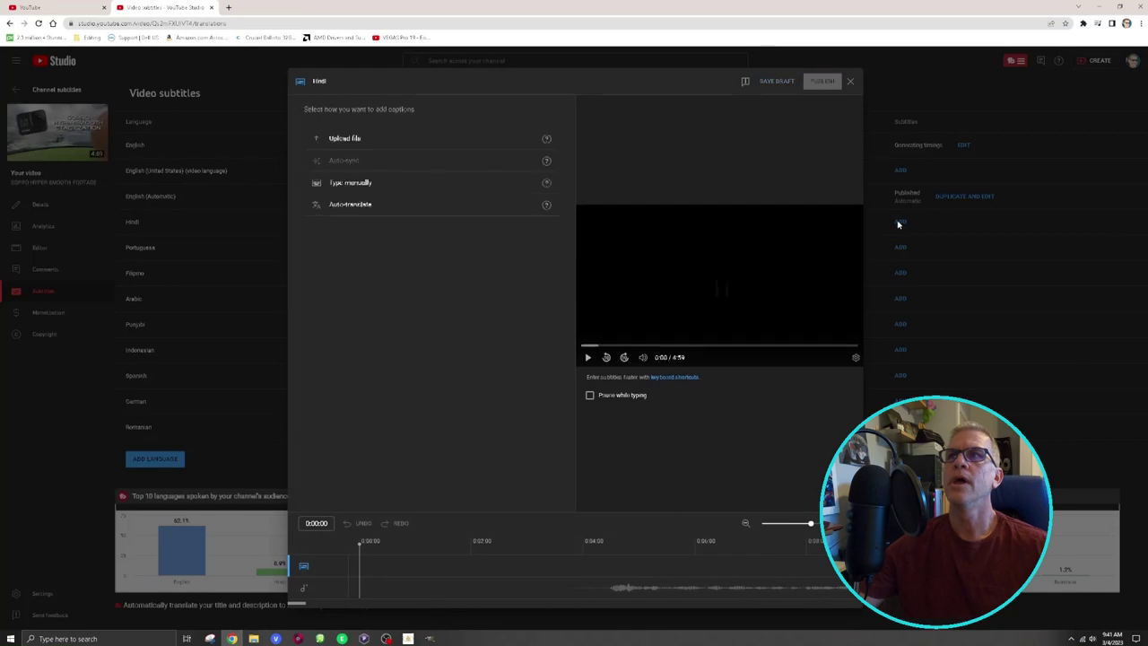
{"action": "left_click", "coordinate": [357, 206]}
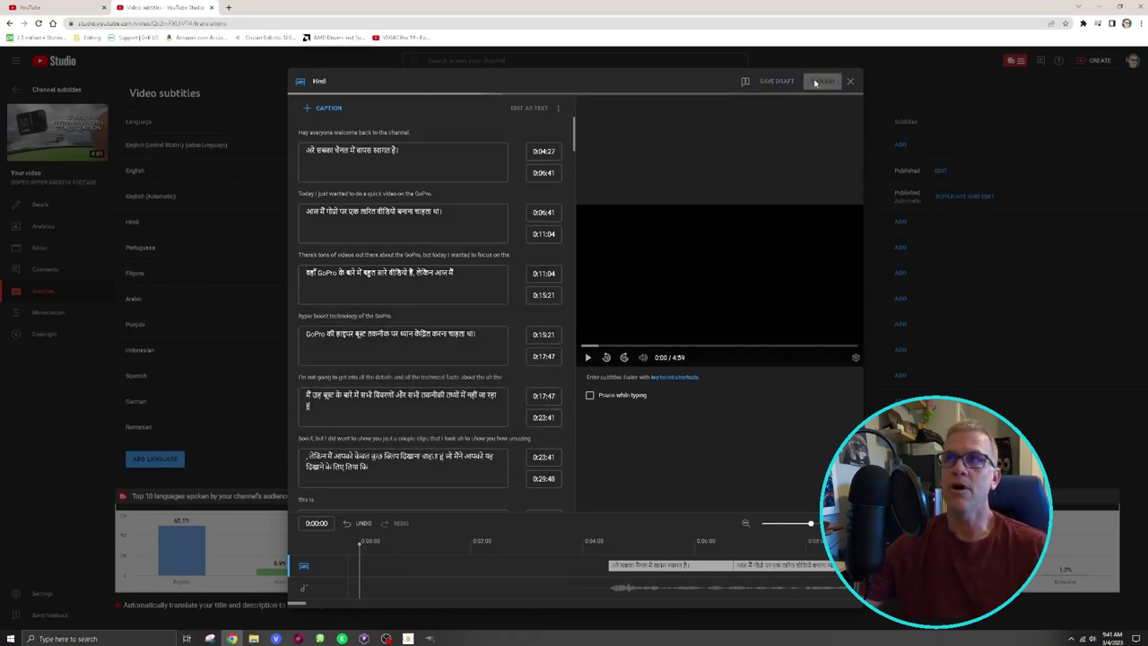
{"action": "left_click", "coordinate": [814, 82]}
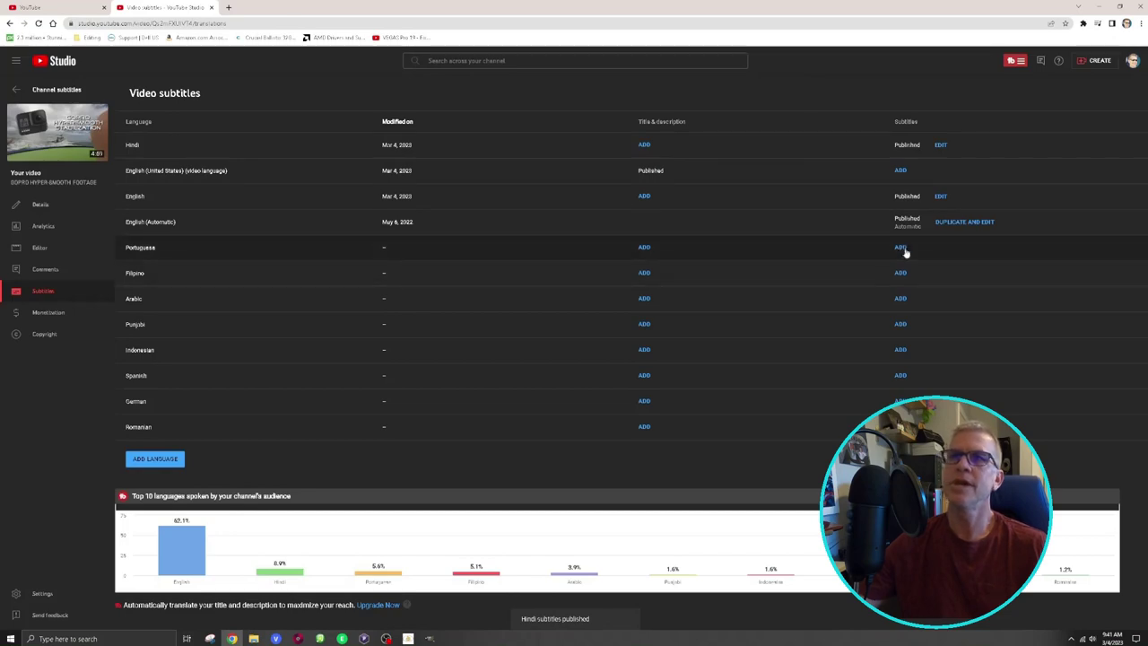
{"action": "left_click", "coordinate": [901, 247]}
{"action": "left_click", "coordinate": [398, 205]}
{"action": "left_click", "coordinate": [815, 83]}
- Create Filipino and Arabic subtitles by auto-translation and publish each of them
{"action": "left_click", "coordinate": [901, 272]}
{"action": "left_click", "coordinate": [386, 205]}
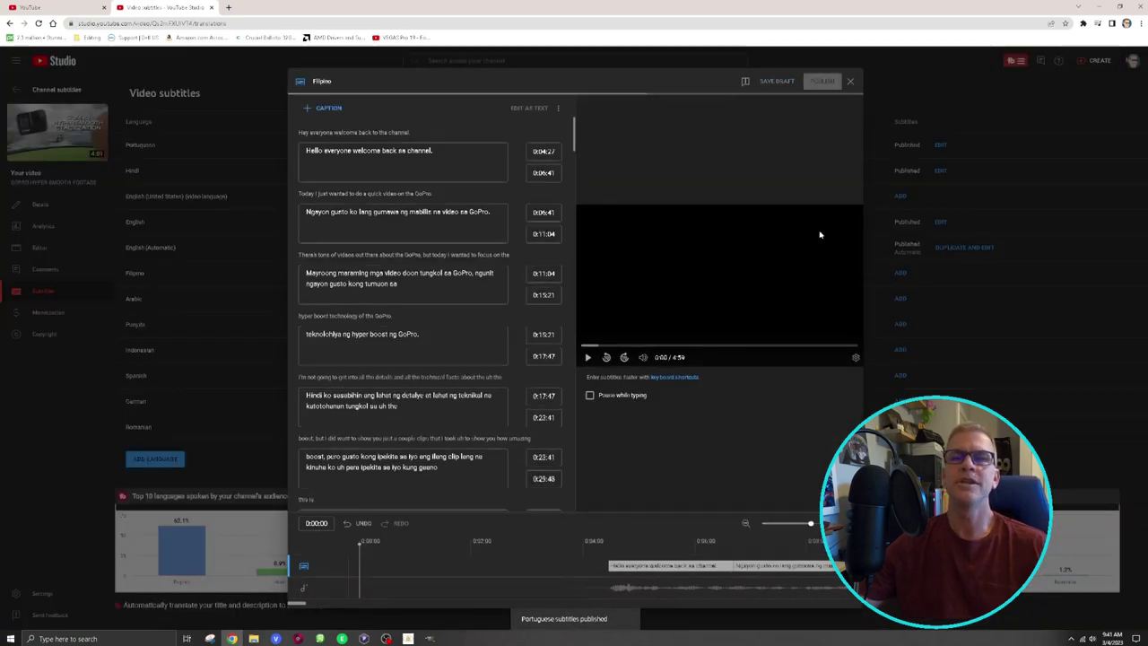
{"action": "left_click", "coordinate": [814, 82]}
{"action": "left_click", "coordinate": [902, 298]}
{"action": "left_click", "coordinate": [350, 204]}
{"action": "left_click", "coordinate": [815, 83]}
- Add auto-translated subtitles for Punjabi and Indonesian and publish both
{"action": "left_click", "coordinate": [901, 324]}
{"action": "left_click", "coordinate": [349, 205]}
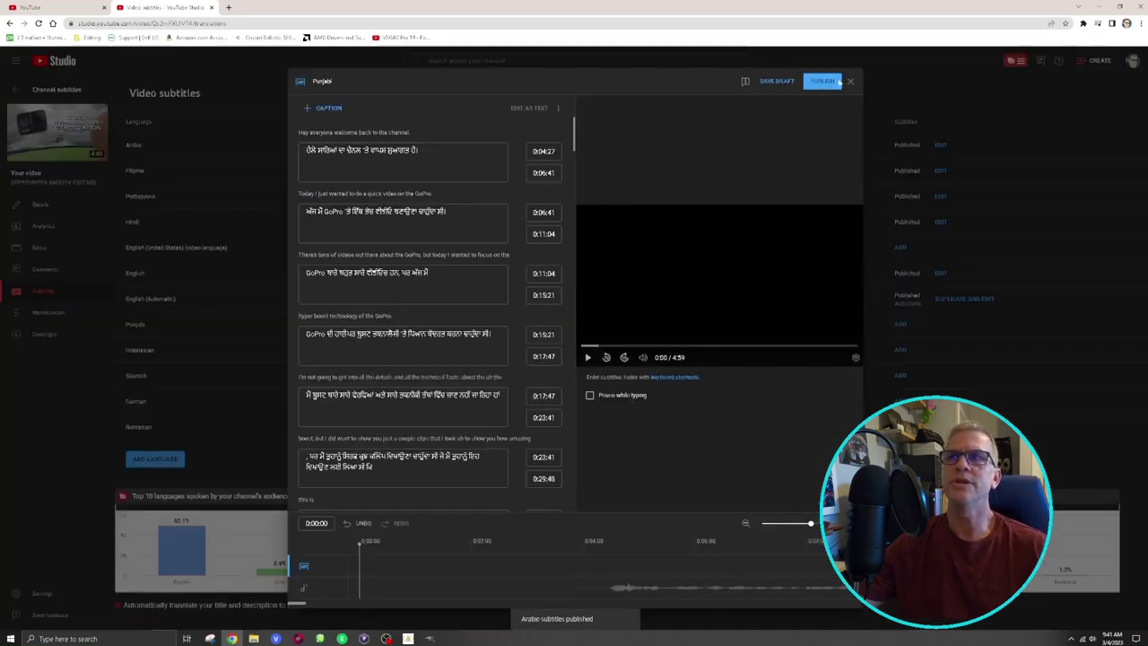
{"action": "left_click", "coordinate": [815, 83]}
{"action": "left_click", "coordinate": [900, 350]}
{"action": "left_click", "coordinate": [364, 206]}
{"action": "left_click", "coordinate": [814, 83]}
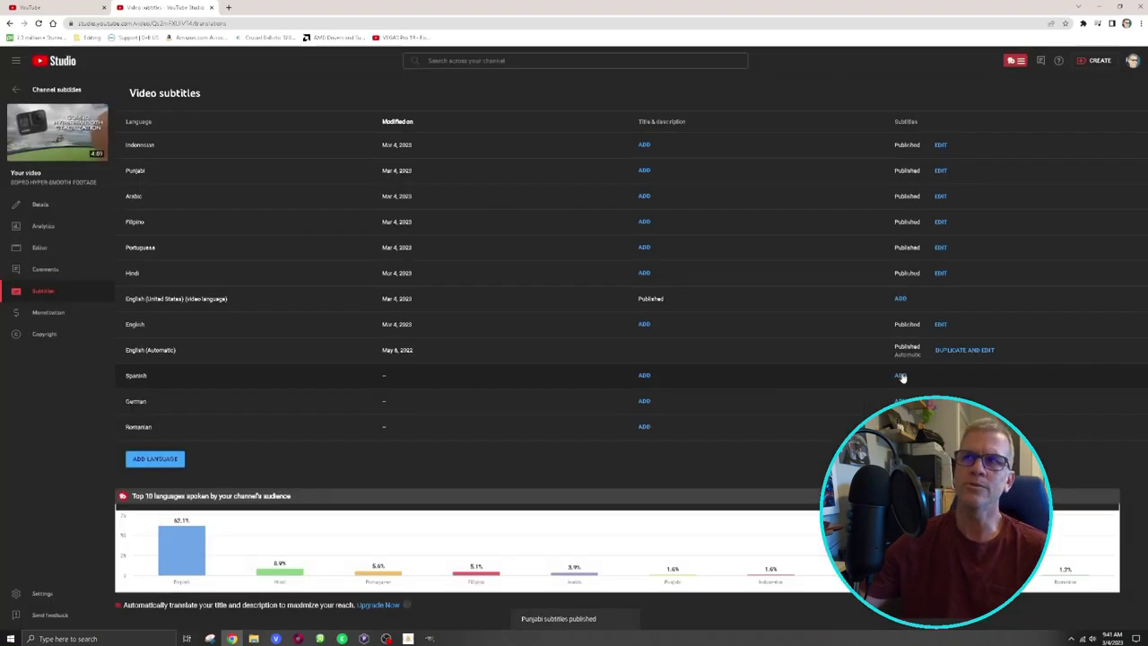
- Generate the Spanish and German subtitles with auto-translate and publish each one
{"action": "left_click", "coordinate": [901, 375]}
{"action": "left_click", "coordinate": [356, 205]}
{"action": "left_click", "coordinate": [814, 83]}
{"action": "left_click", "coordinate": [900, 401]}
{"action": "left_click", "coordinate": [356, 205]}
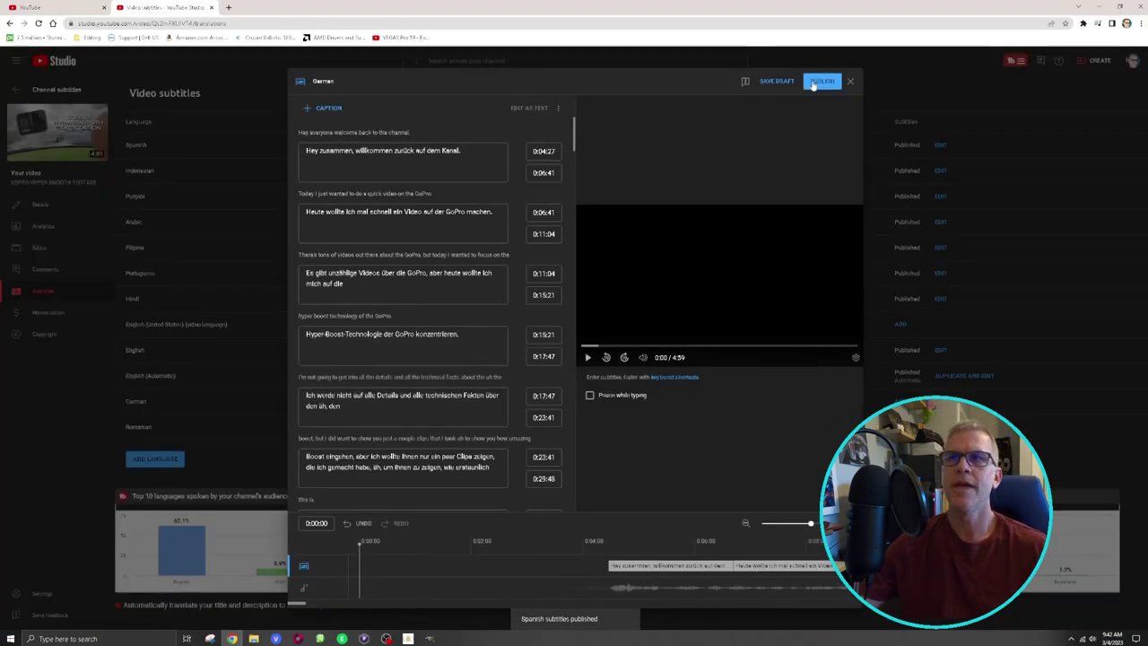
{"action": "left_click", "coordinate": [814, 83]}
- Auto-translate and publish the Romanian subtitles, and return to the channel's list of subtitled videos
{"action": "left_click", "coordinate": [900, 426]}
{"action": "left_click", "coordinate": [356, 205]}
{"action": "left_click", "coordinate": [814, 82]}
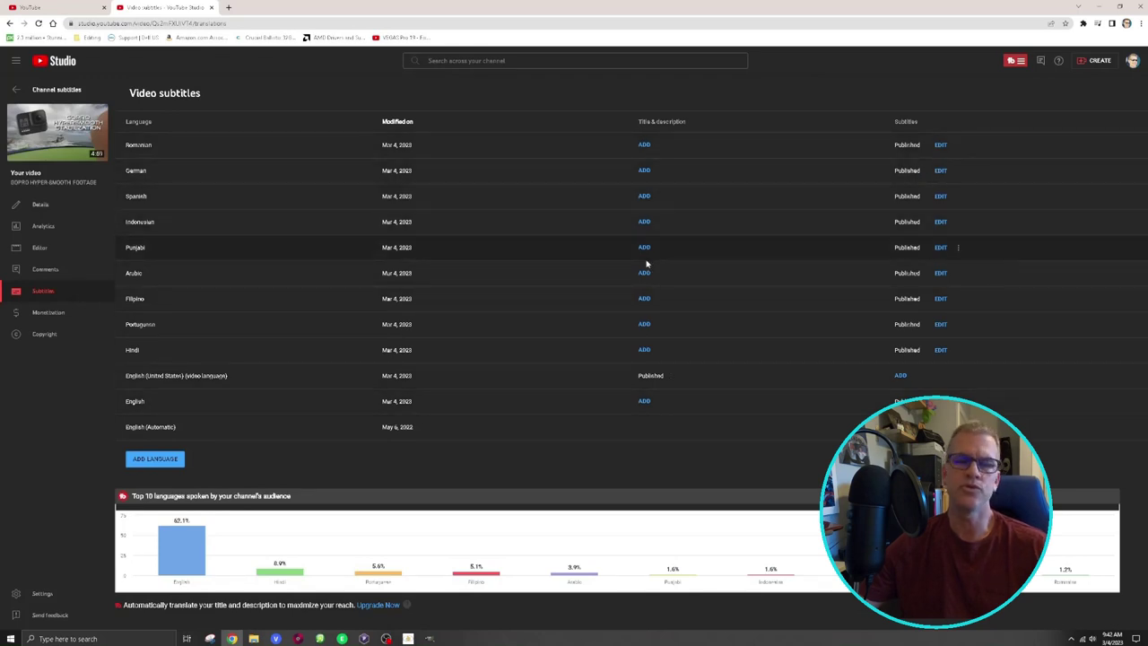
{"action": "left_click", "coordinate": [16, 91]}
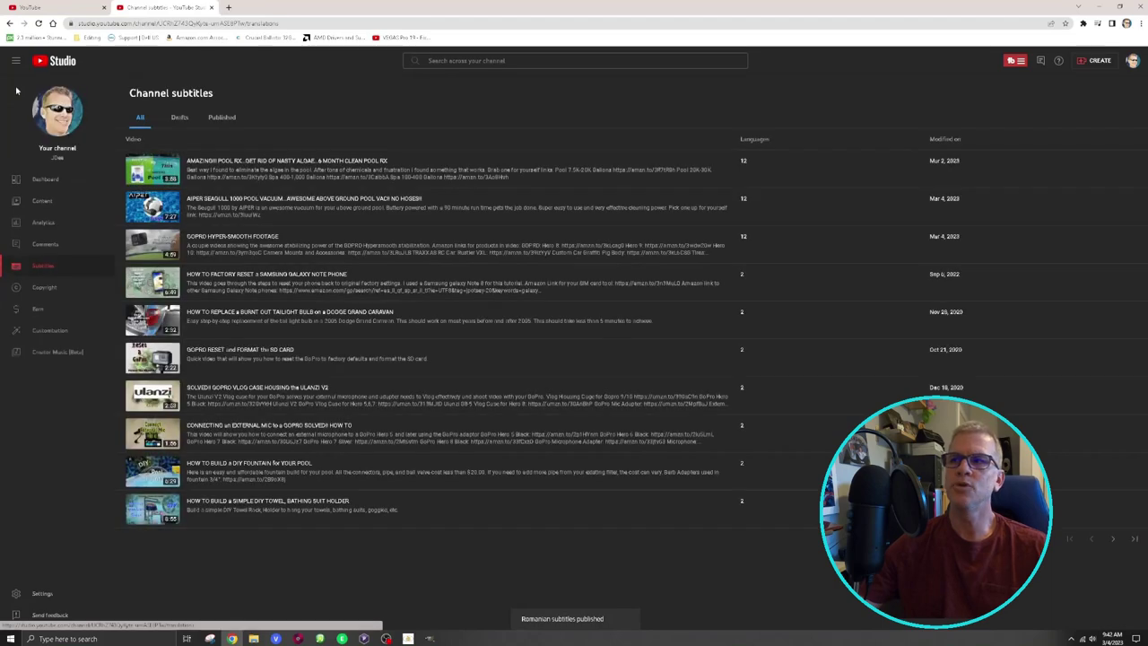
{"action": "left_click", "coordinate": [746, 205]}
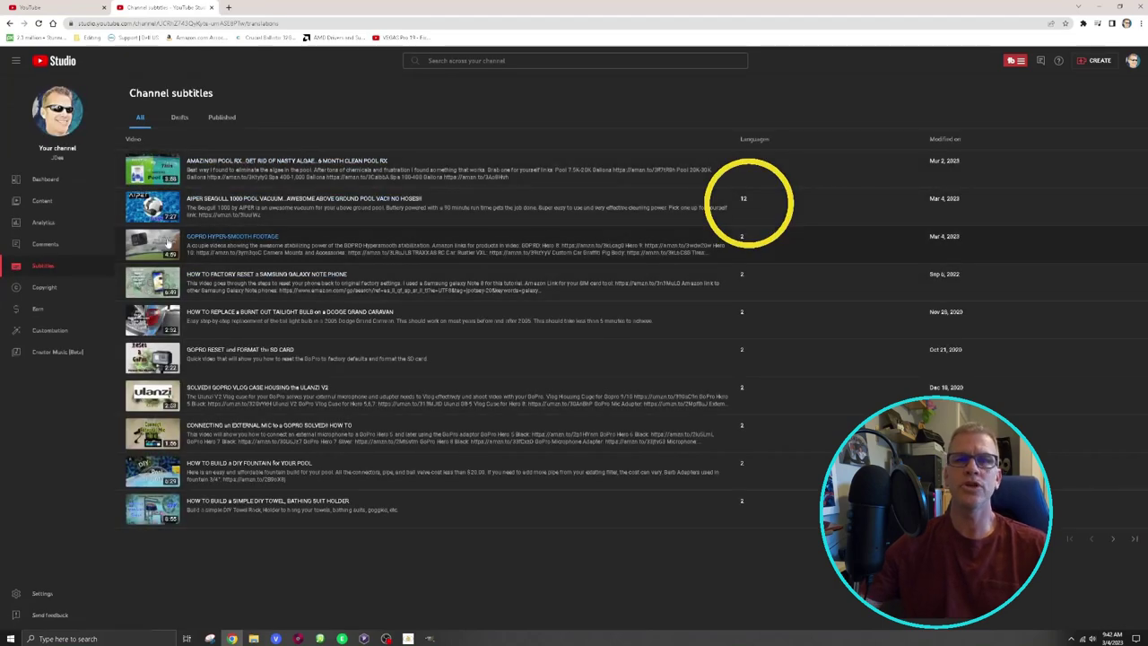